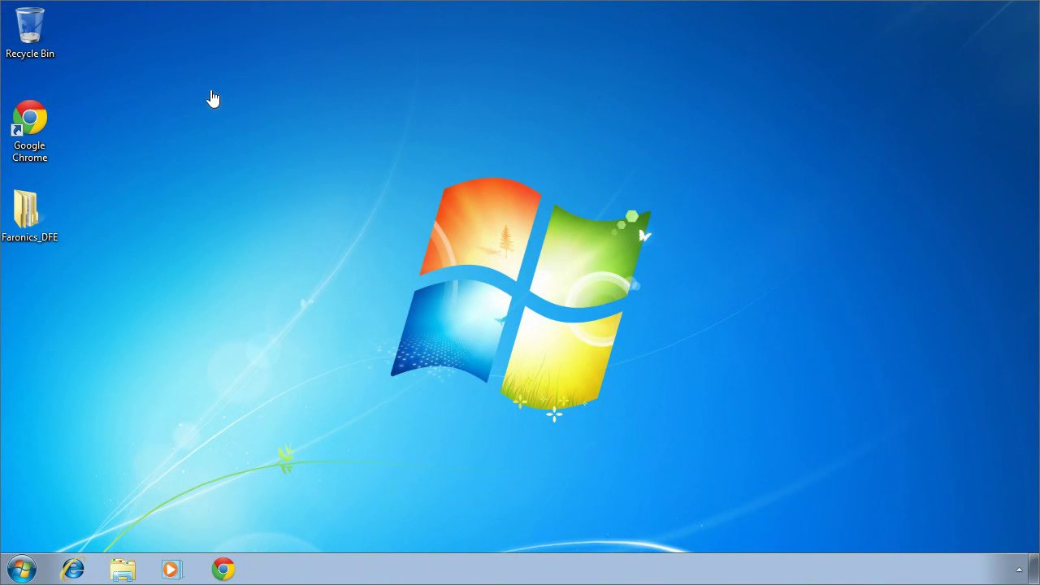
# Open the desktop Faronics_DFE folder and then its inner Faronics_DFE subfolder
pyautogui.doubleClick(51, 216)
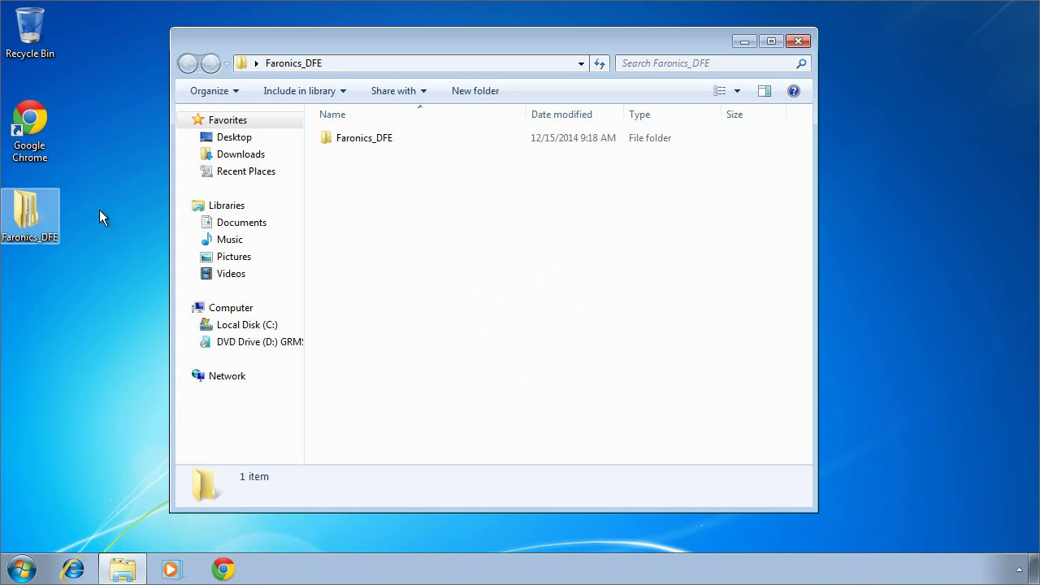
pyautogui.doubleClick(345, 139)
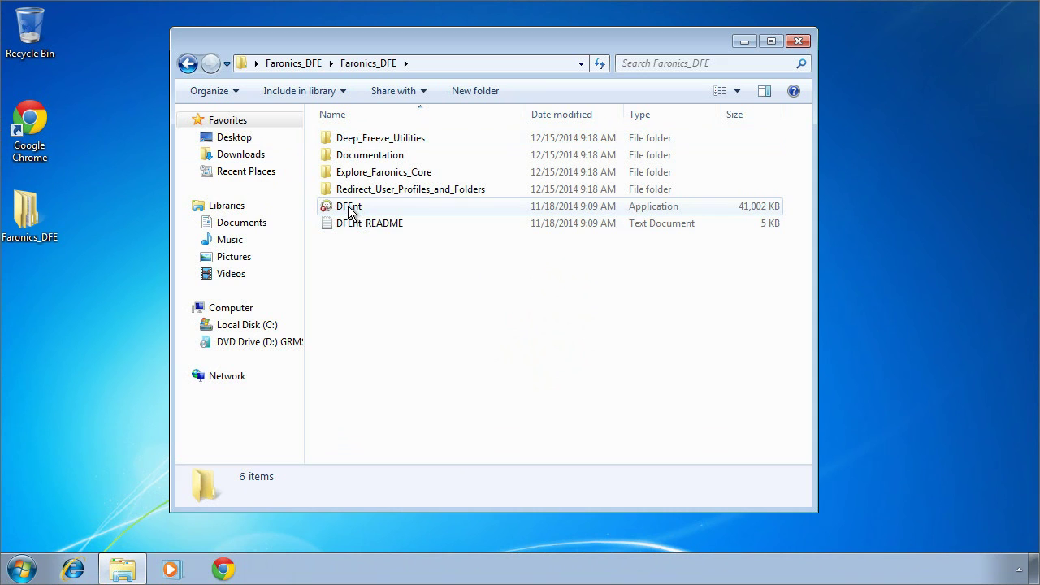
# Run the DFEnt installer, accept the licence agreement and install using the evaluation licence
pyautogui.doubleClick(354, 209)
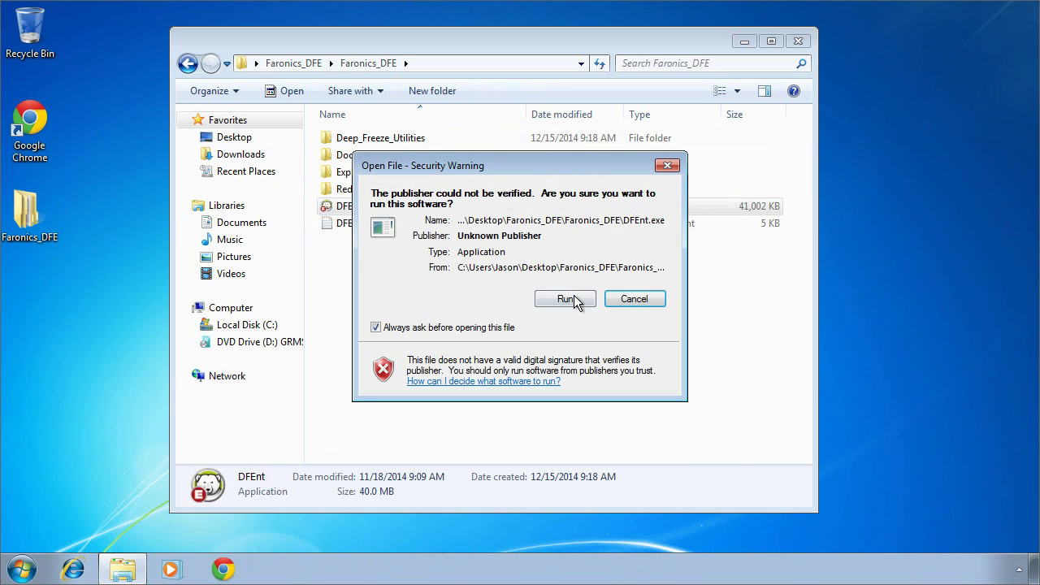
pyautogui.click(574, 296)
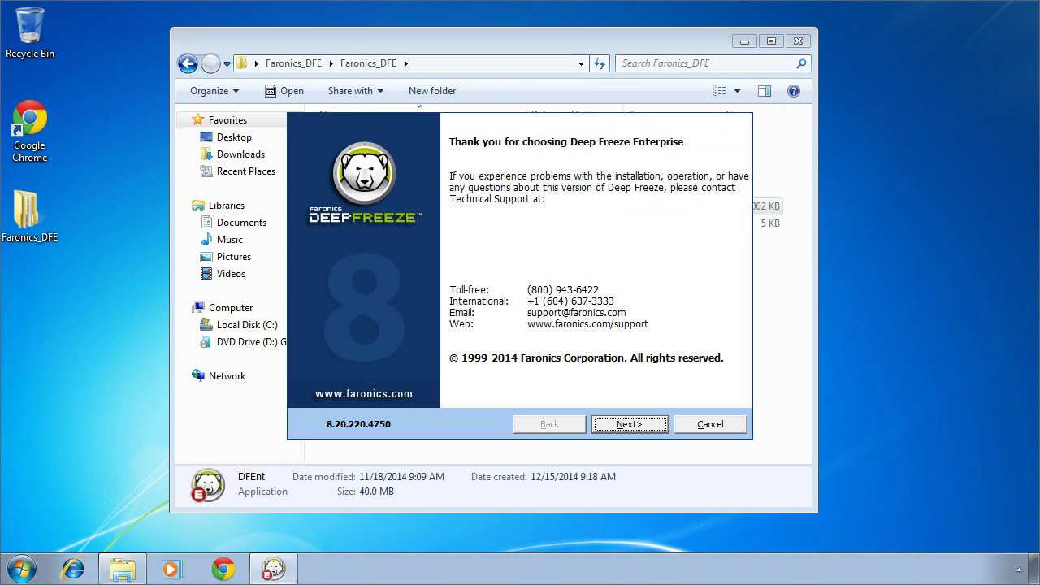
pyautogui.click(631, 424)
pyautogui.click(408, 373)
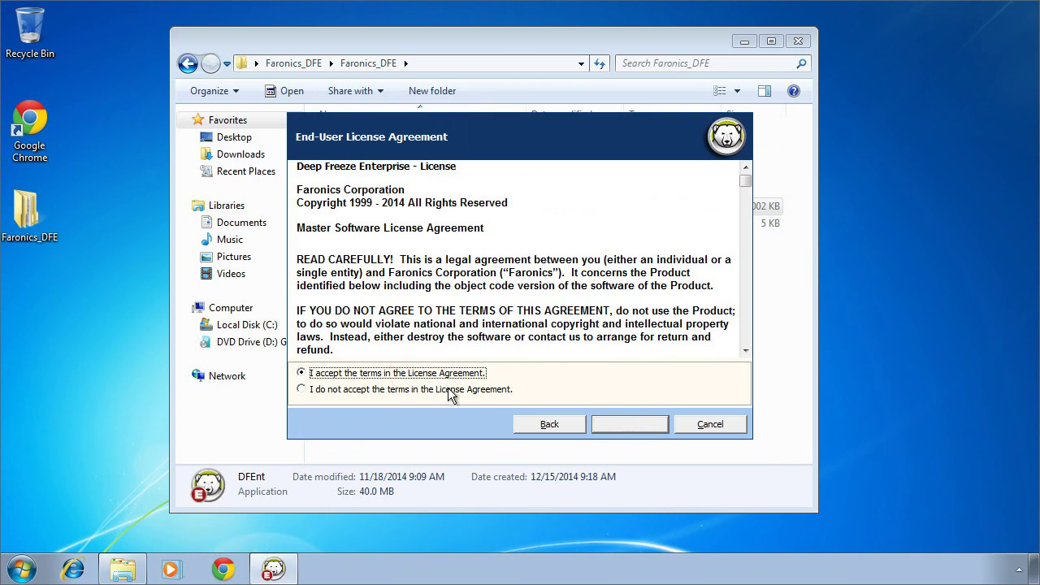
pyautogui.click(617, 424)
pyautogui.click(408, 281)
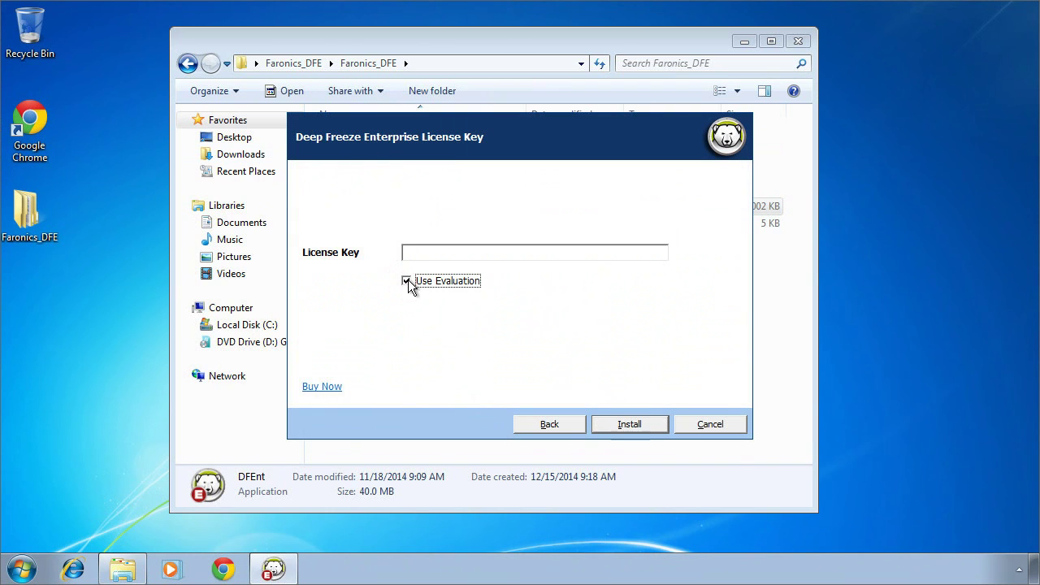
pyautogui.click(629, 425)
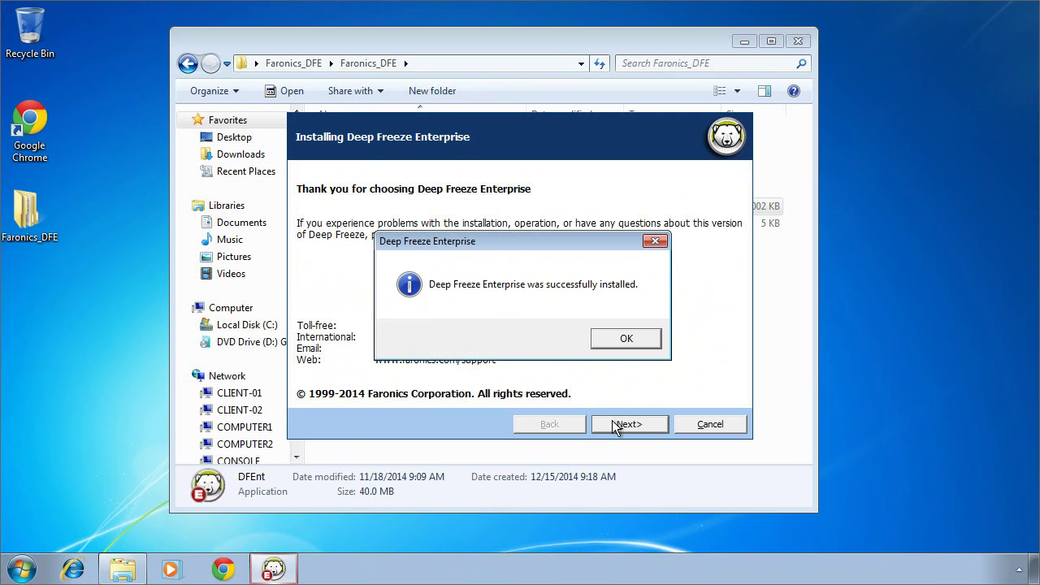
# Enter the customization code and finish setup with the Enterprise Console launching
pyautogui.click(633, 336)
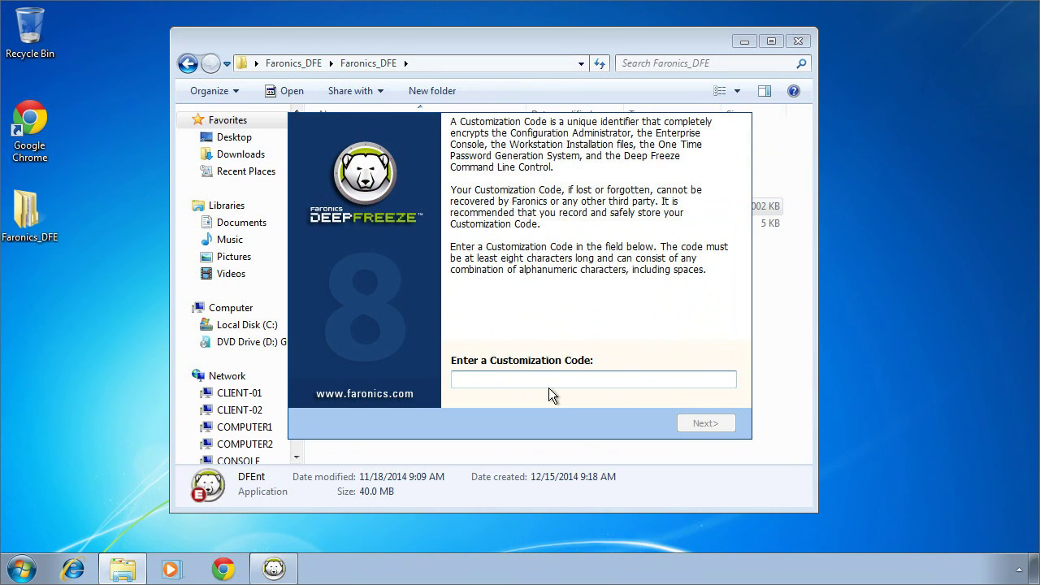
pyautogui.write('deepfreeze')
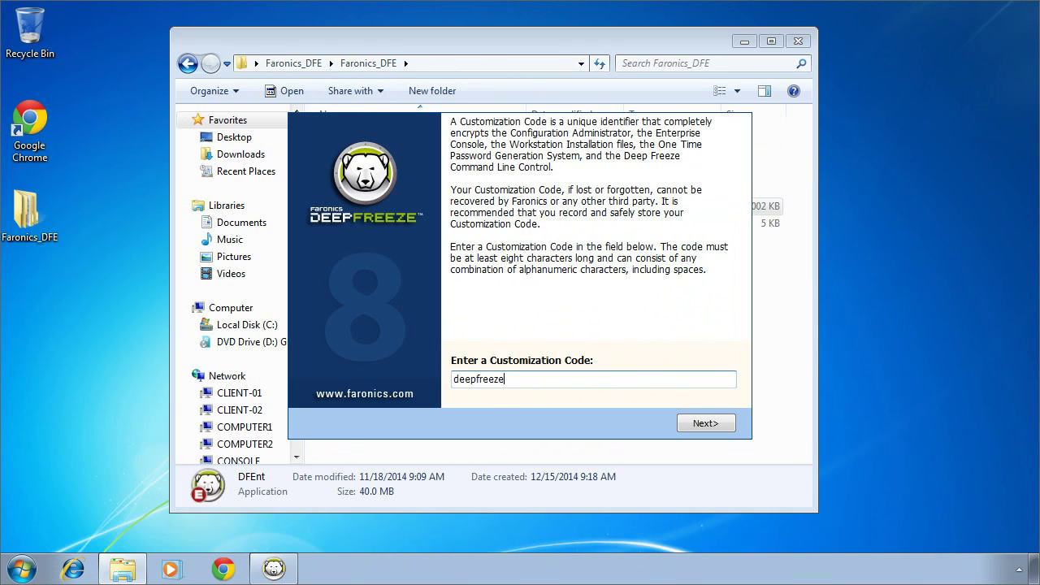
pyautogui.click(699, 422)
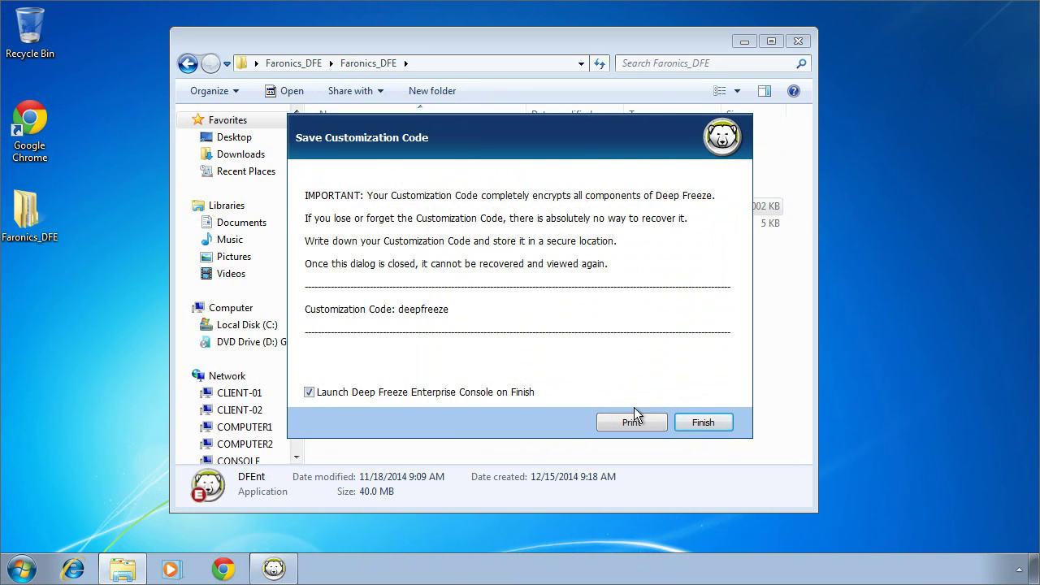
pyautogui.click(691, 422)
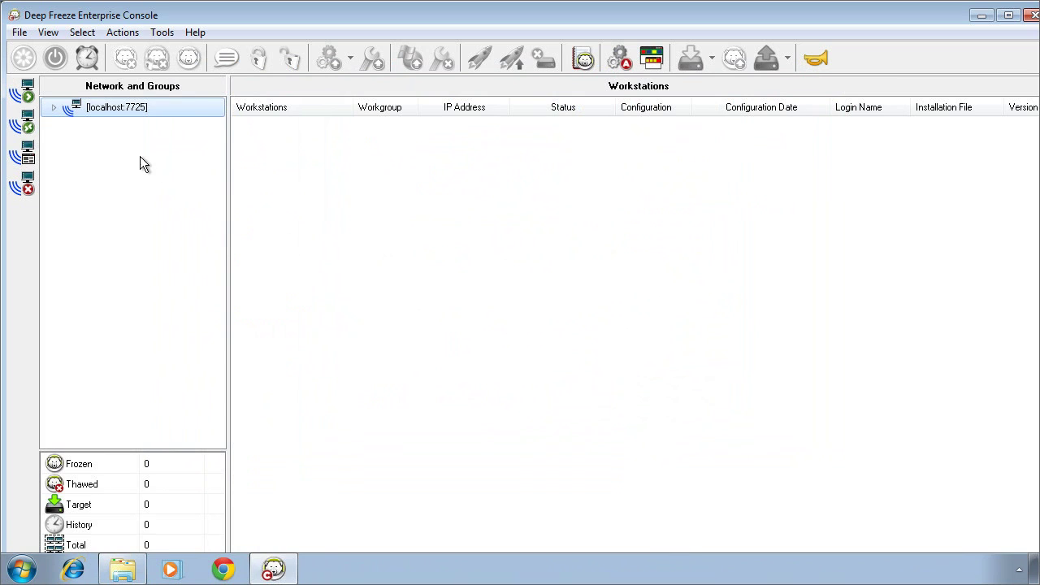
# Expand localhost:7725 and its Available Configurations node in the Network and Groups tree
pyautogui.click(52, 107)
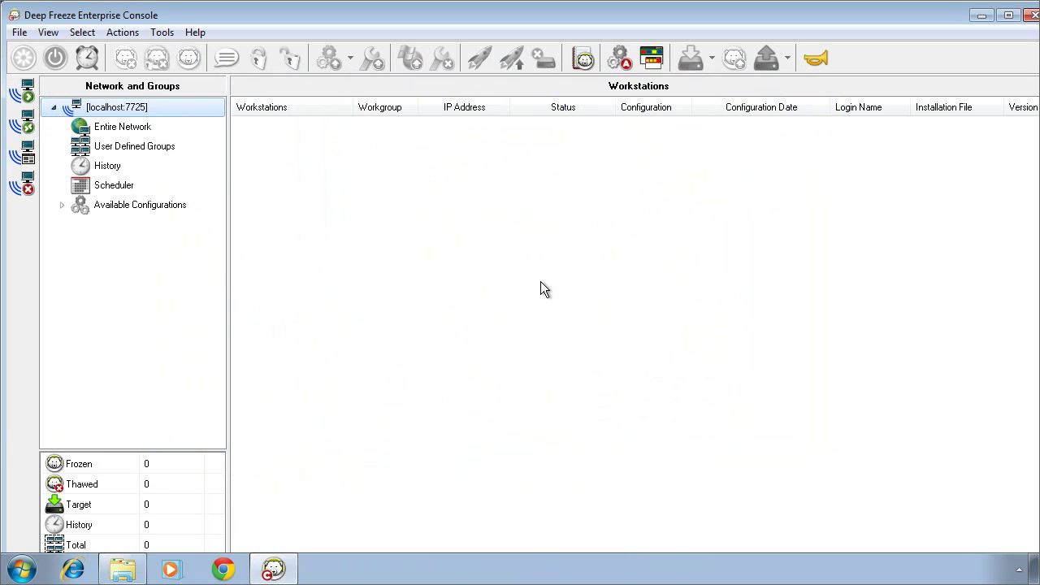
pyautogui.click(61, 204)
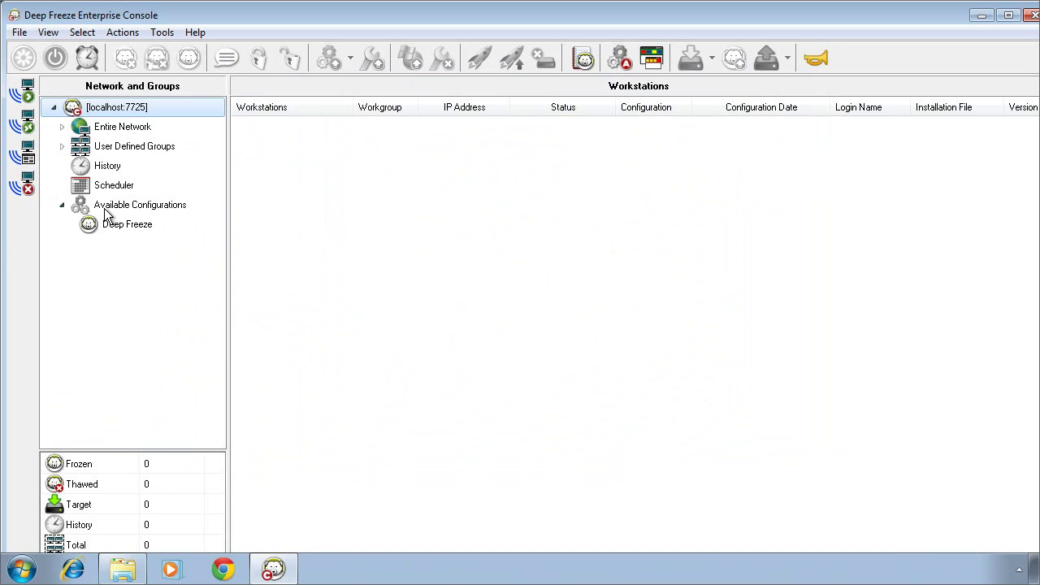
# Add a new configuration under Deep Freeze and enable password slot 1 with a password
pyautogui.rightClick(112, 225)
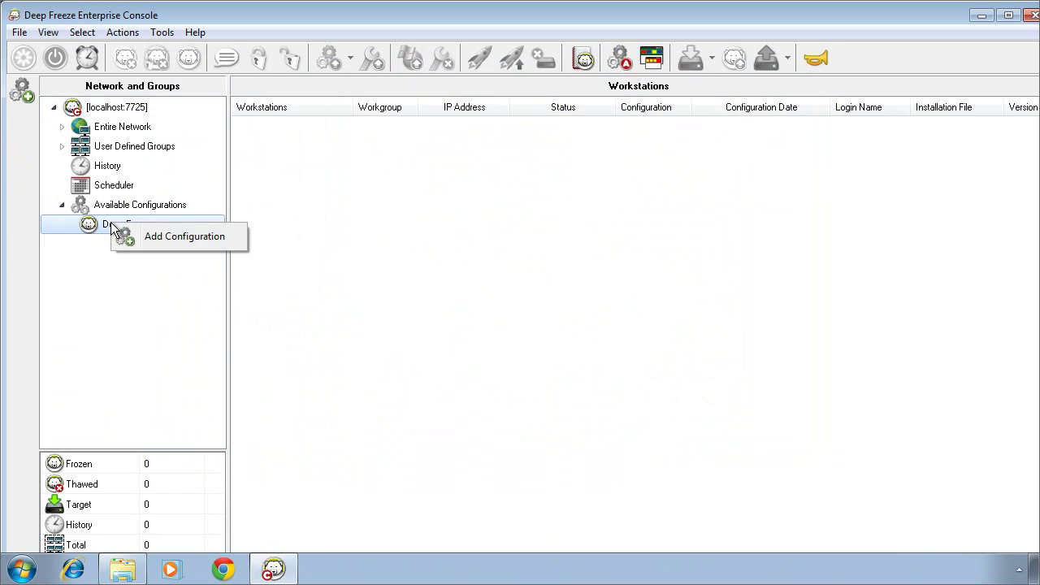
pyautogui.click(160, 236)
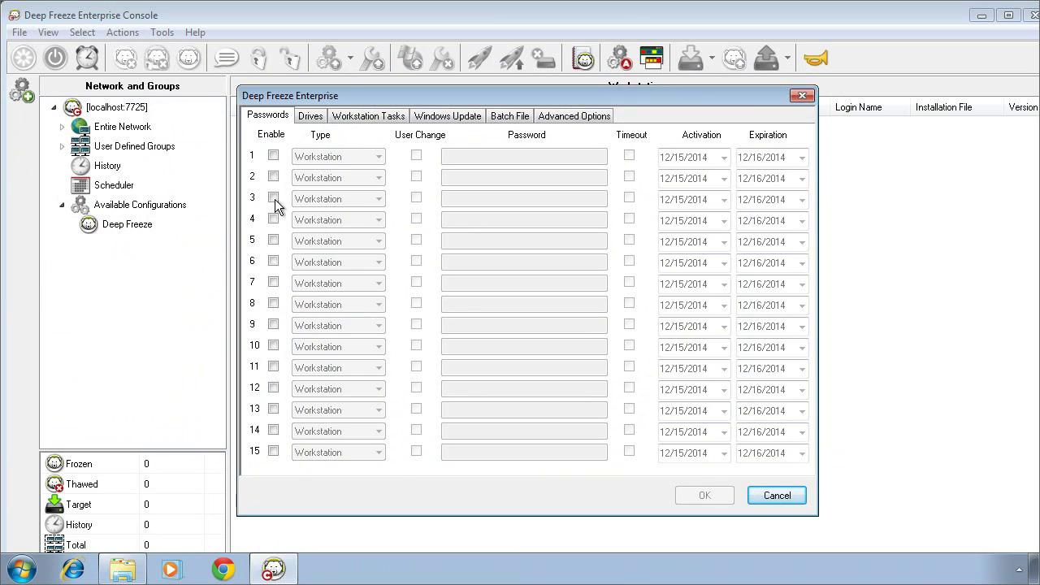
pyautogui.click(274, 155)
pyautogui.click(459, 156)
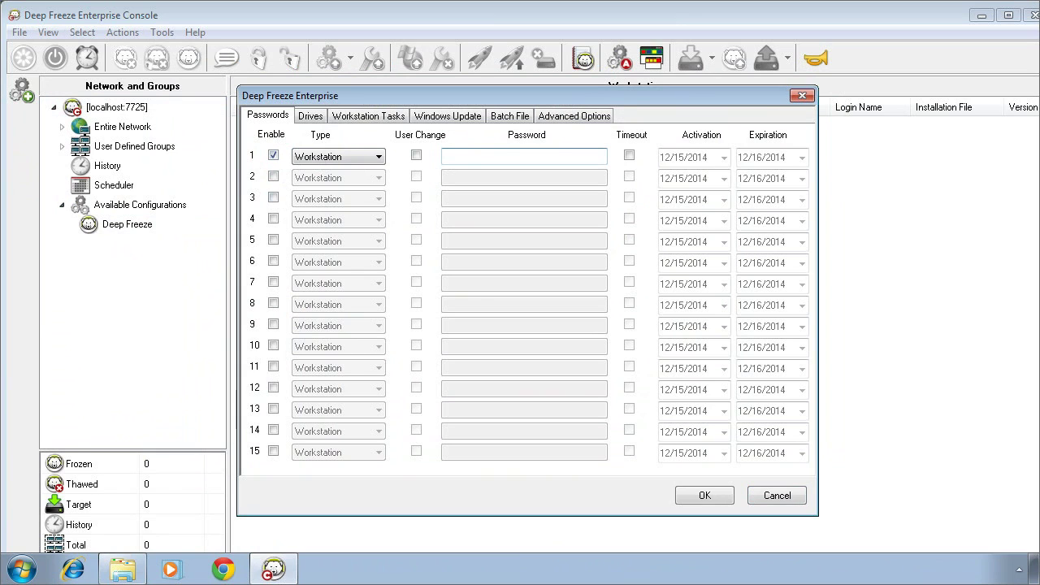
pyautogui.write('password')
# On the Drives tab, deselect all frozen drives and re-tick only C:
pyautogui.click(317, 117)
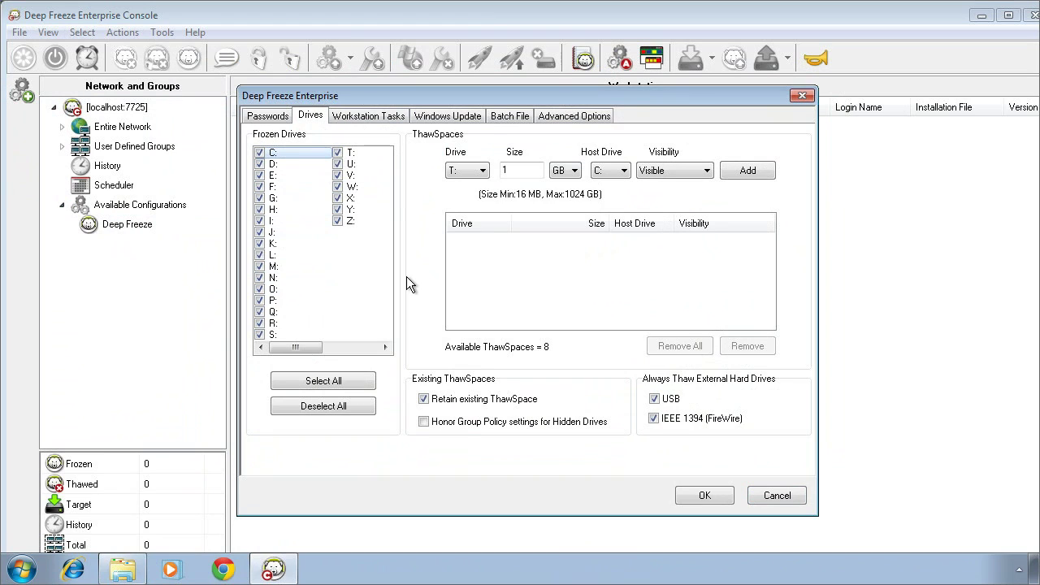
pyautogui.click(325, 405)
pyautogui.click(259, 153)
# On Workstation Tasks, keep Windows Update as the task type and add a new task
pyautogui.click(371, 116)
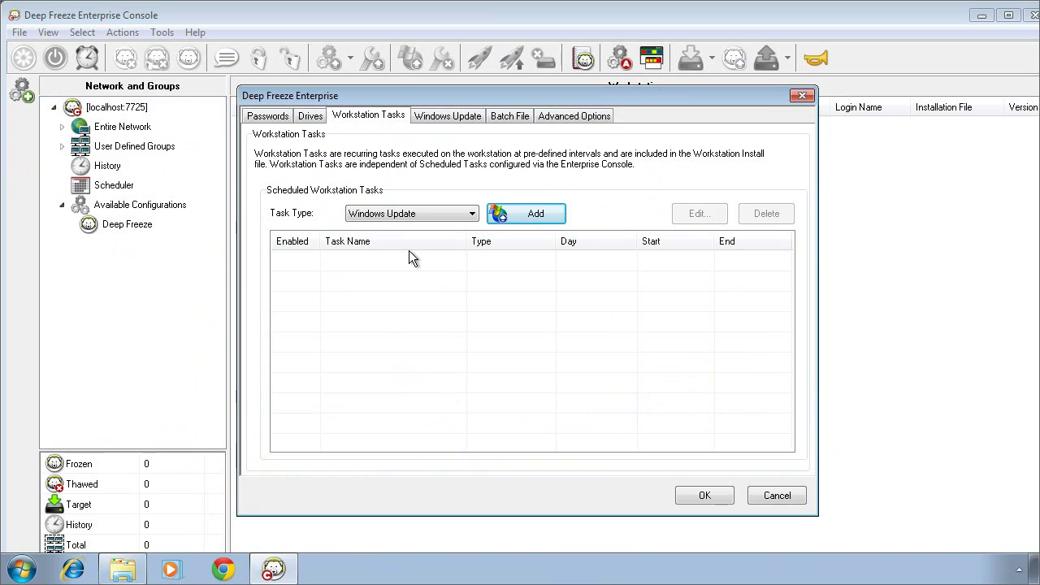
pyautogui.click(472, 215)
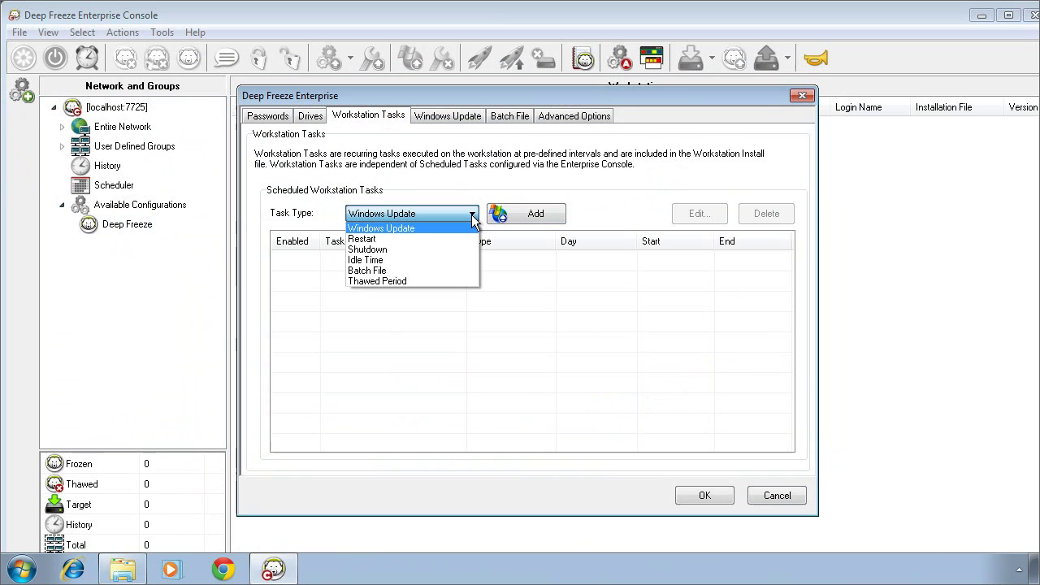
pyautogui.click(472, 175)
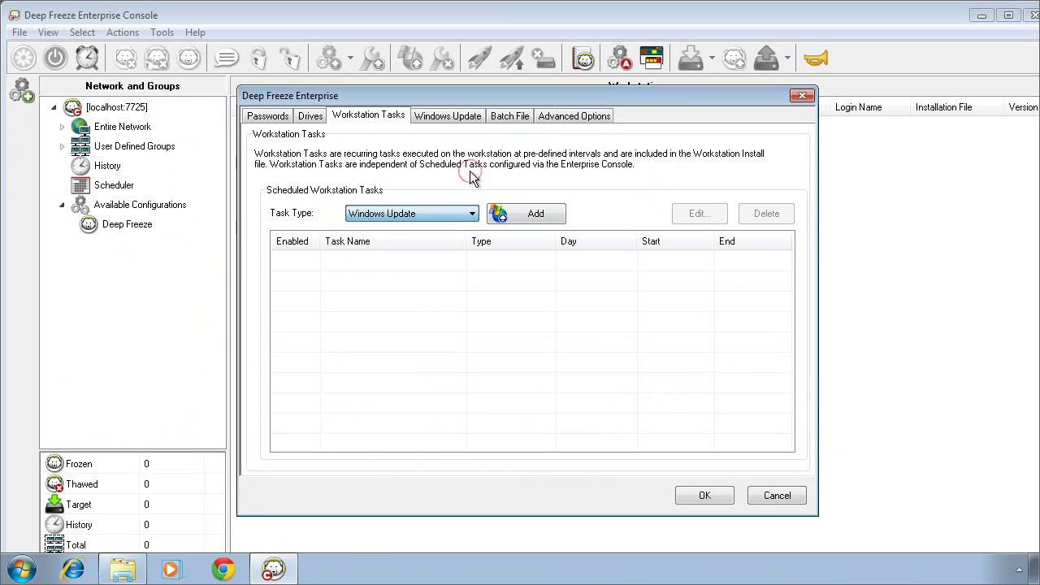
pyautogui.click(511, 214)
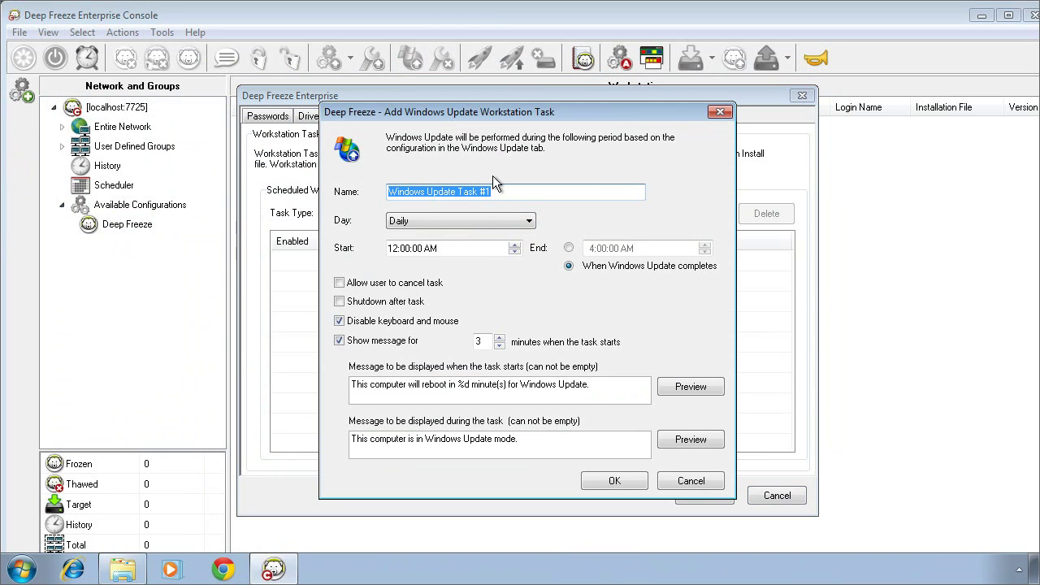
# Schedule Windows Update Task #1 for Wednesday at 12:00:00 AM and confirm it
pyautogui.click(528, 220)
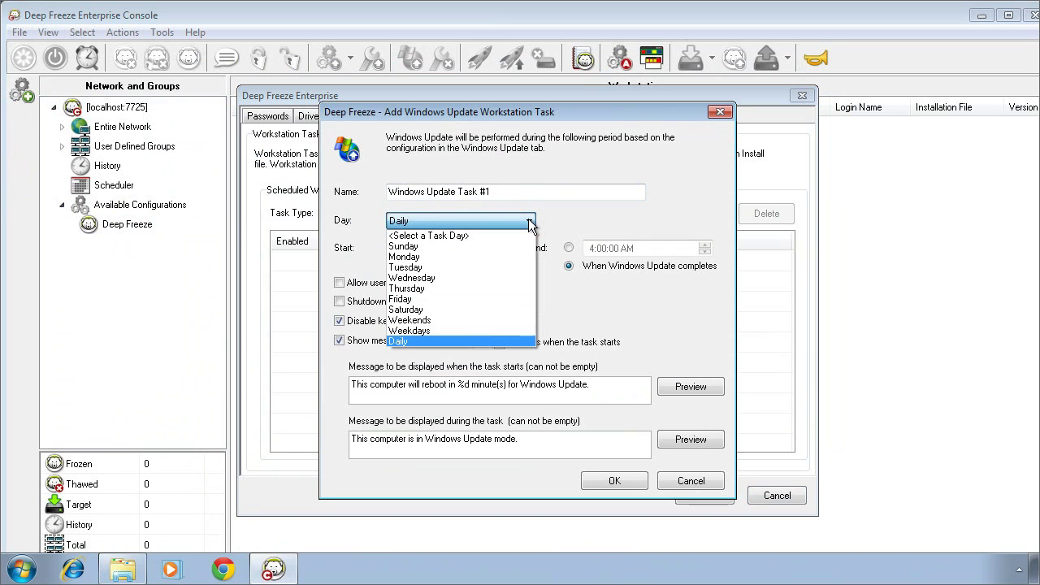
pyautogui.click(463, 276)
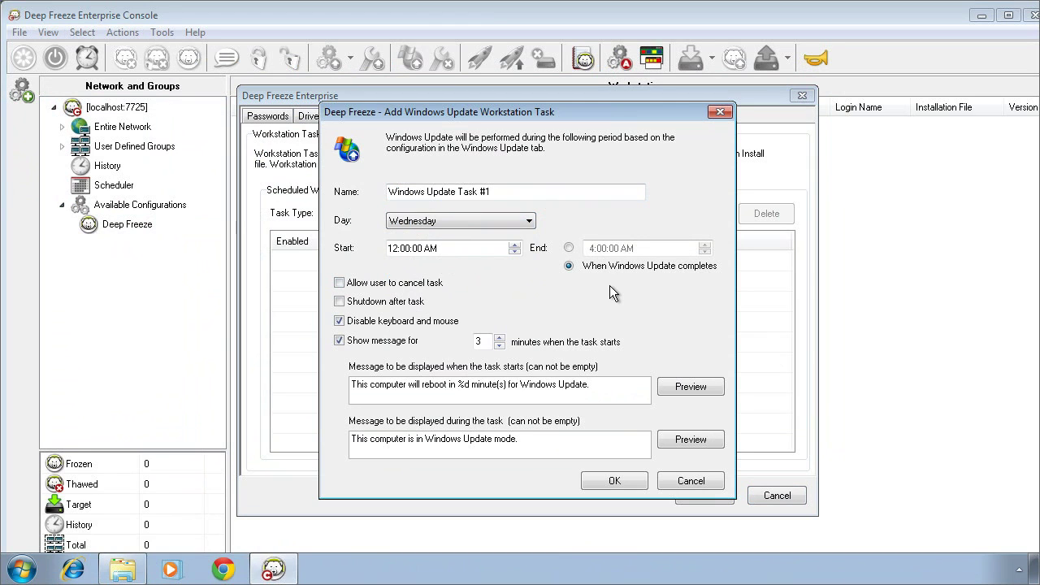
pyautogui.click(602, 479)
pyautogui.click(587, 336)
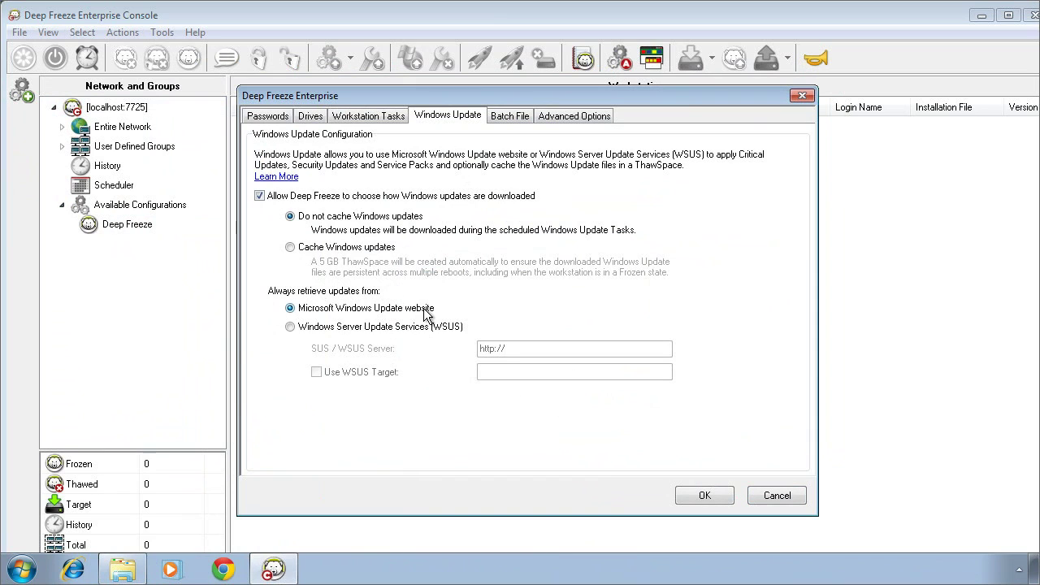
# Retrieve updates from WSUS with WSUS Target left off, and cache Windows updates
pyautogui.click(291, 327)
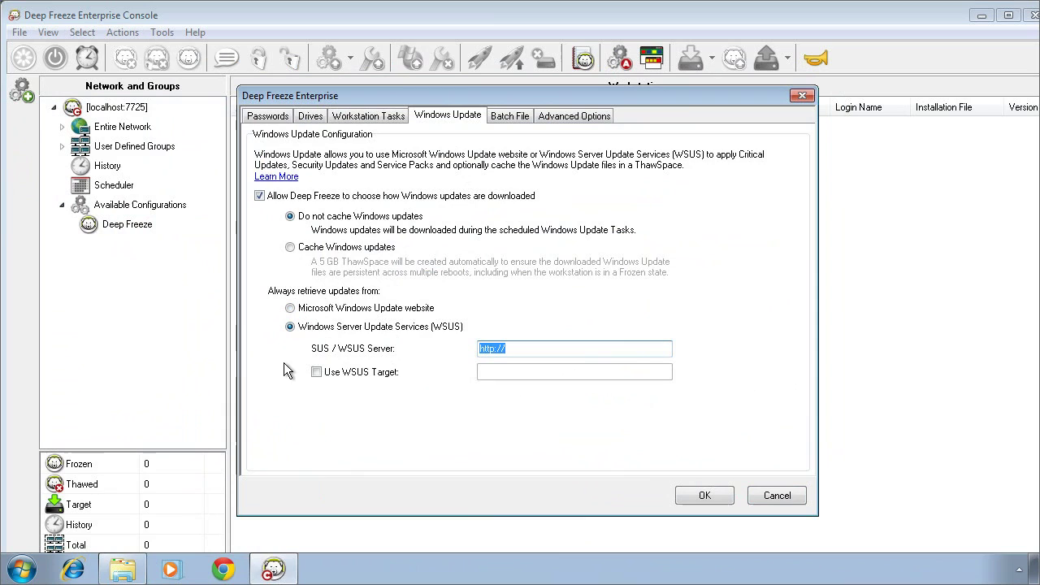
pyautogui.click(316, 373)
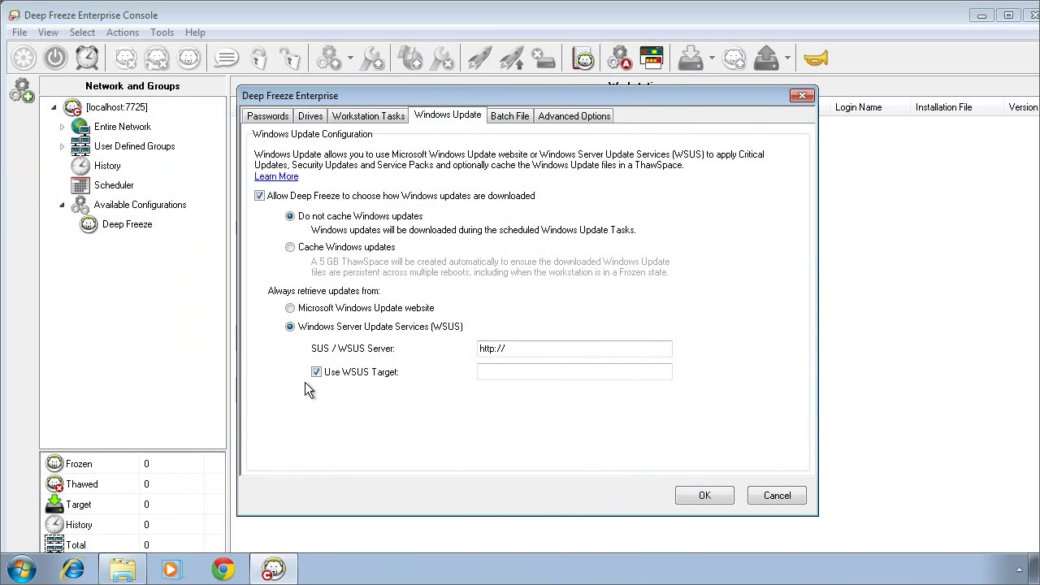
pyautogui.click(315, 373)
pyautogui.click(290, 248)
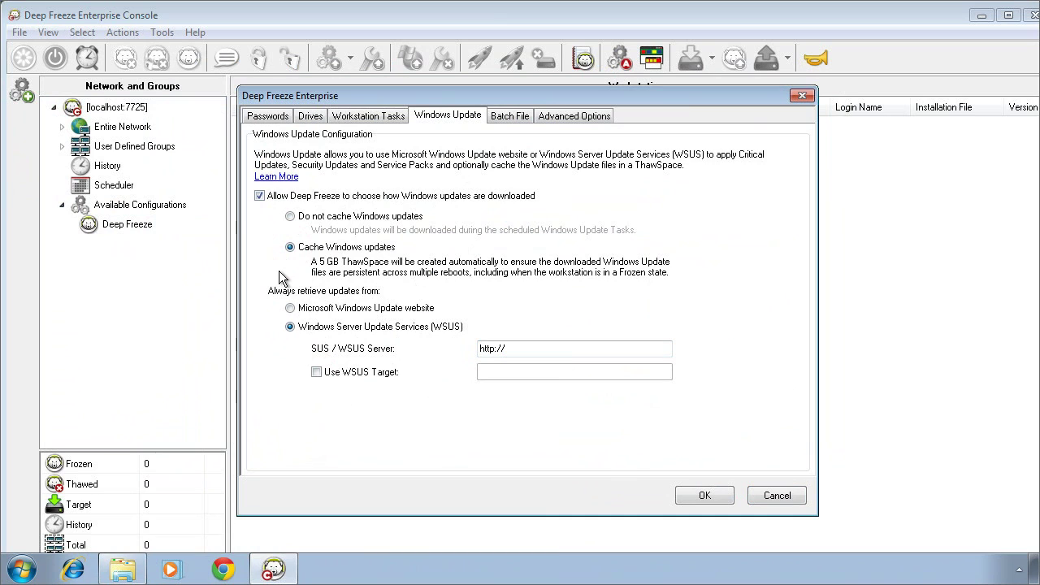
# Back on Workstation Tasks, change the task type from Thawed Period to Idle Time
pyautogui.click(389, 115)
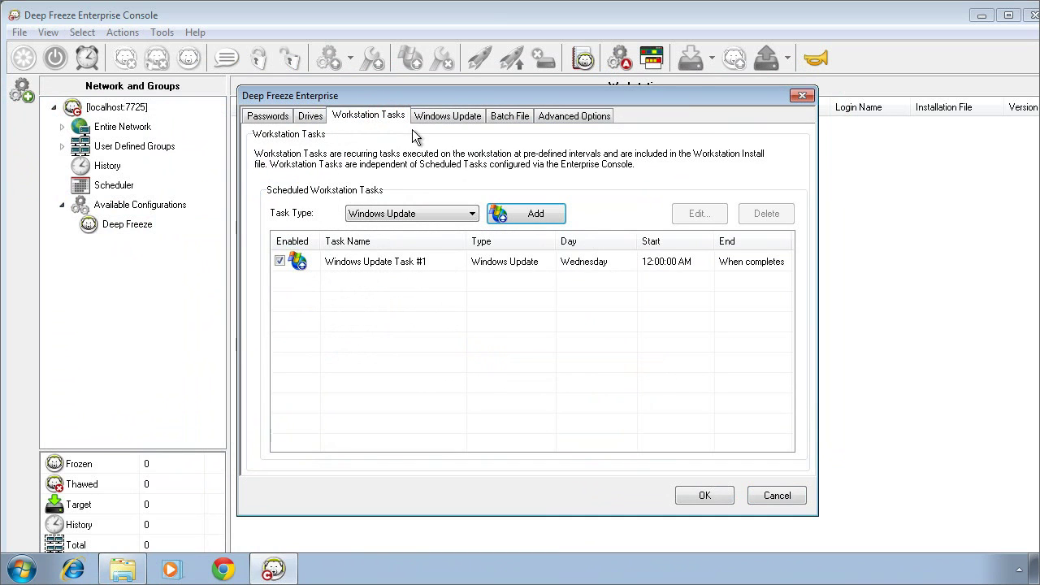
pyautogui.click(474, 212)
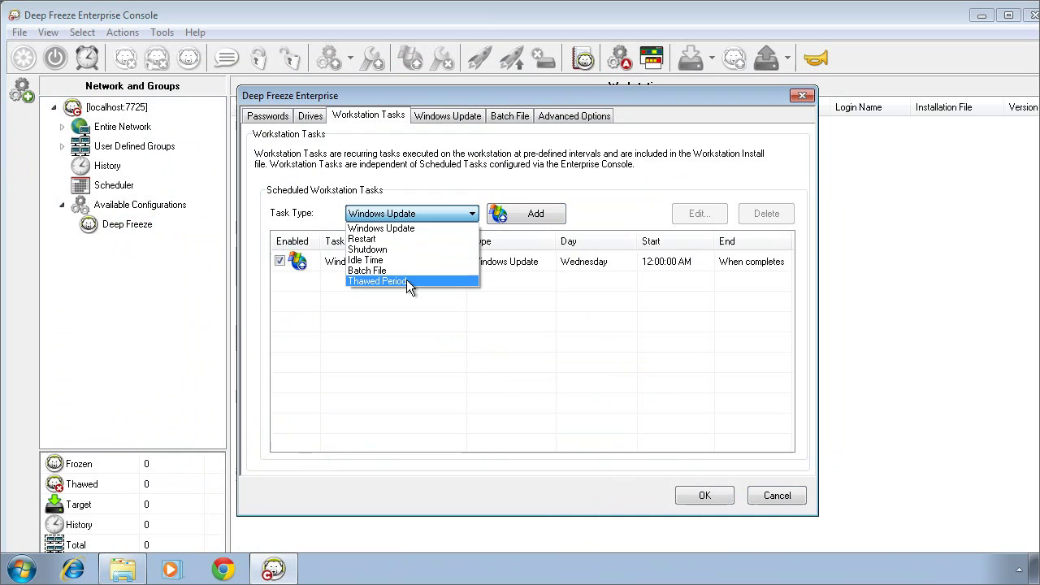
pyautogui.click(406, 280)
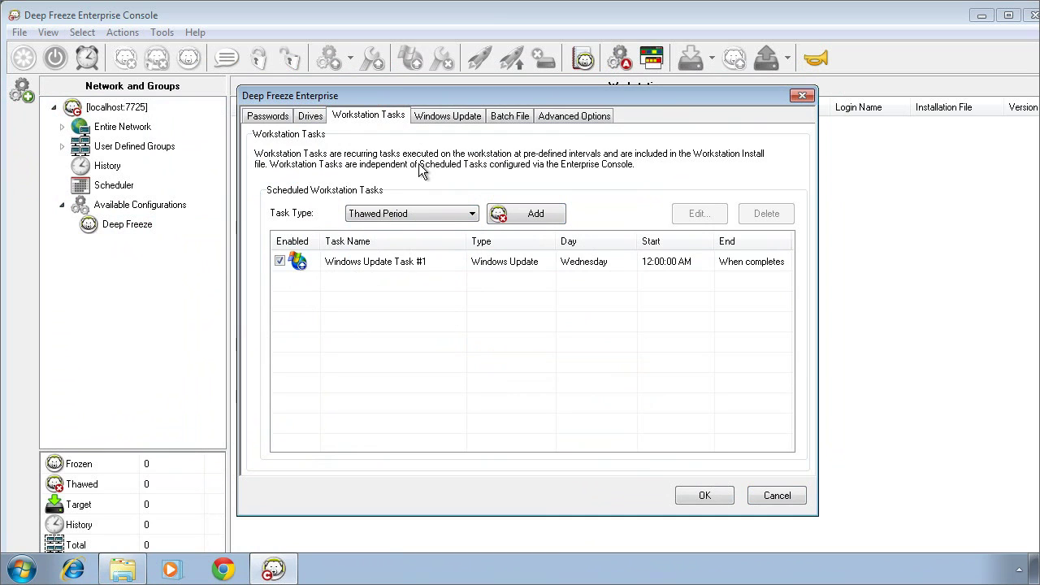
pyautogui.click(472, 215)
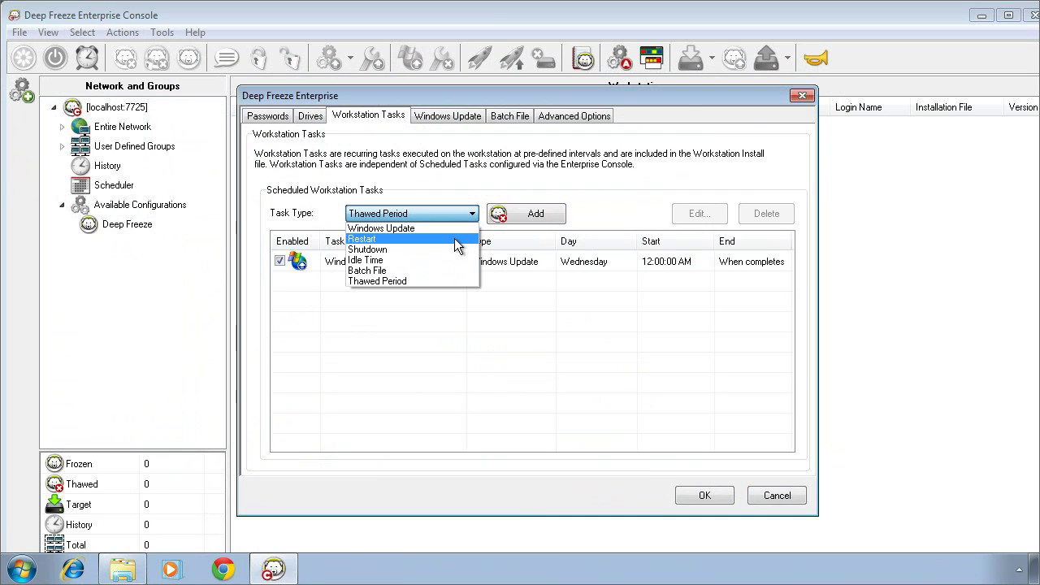
pyautogui.click(425, 257)
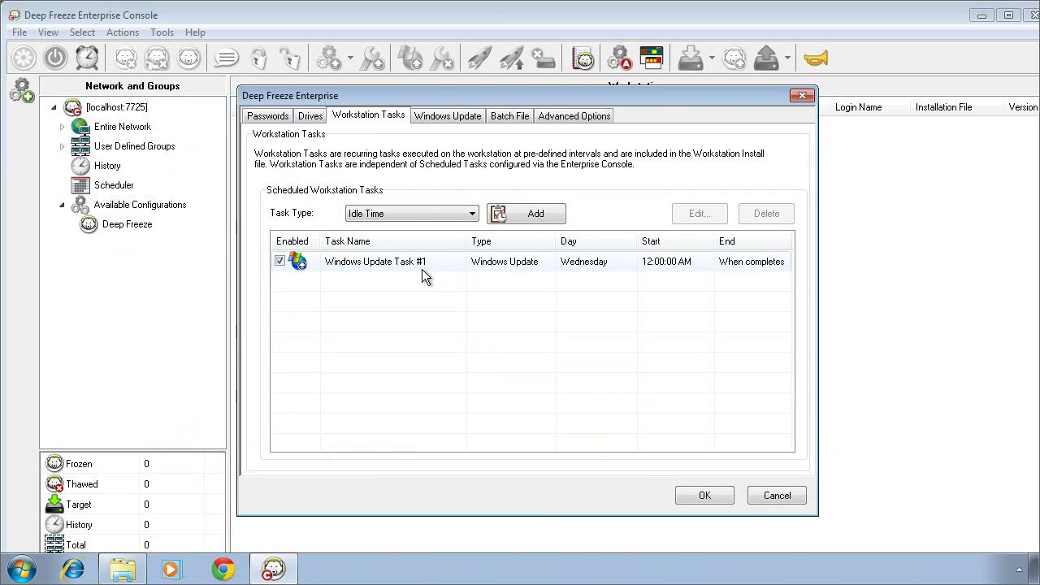
# On Advanced Options, switch to LAN/WAN and set the console IP to 192.168.5.1
pyautogui.click(583, 116)
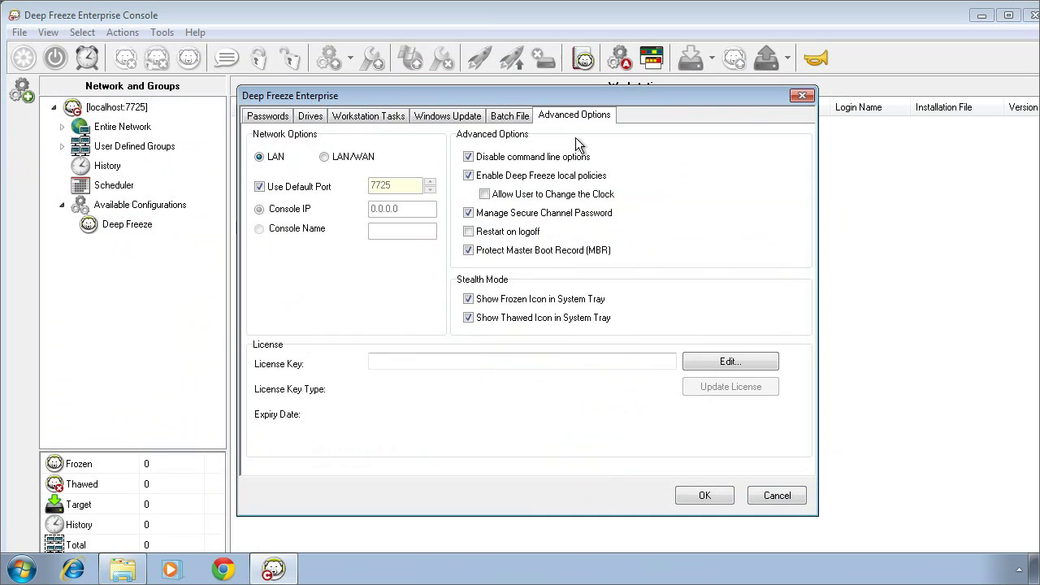
pyautogui.click(324, 157)
pyautogui.moveTo(400, 209); pyautogui.dragTo(370, 209)
pyautogui.write('192')
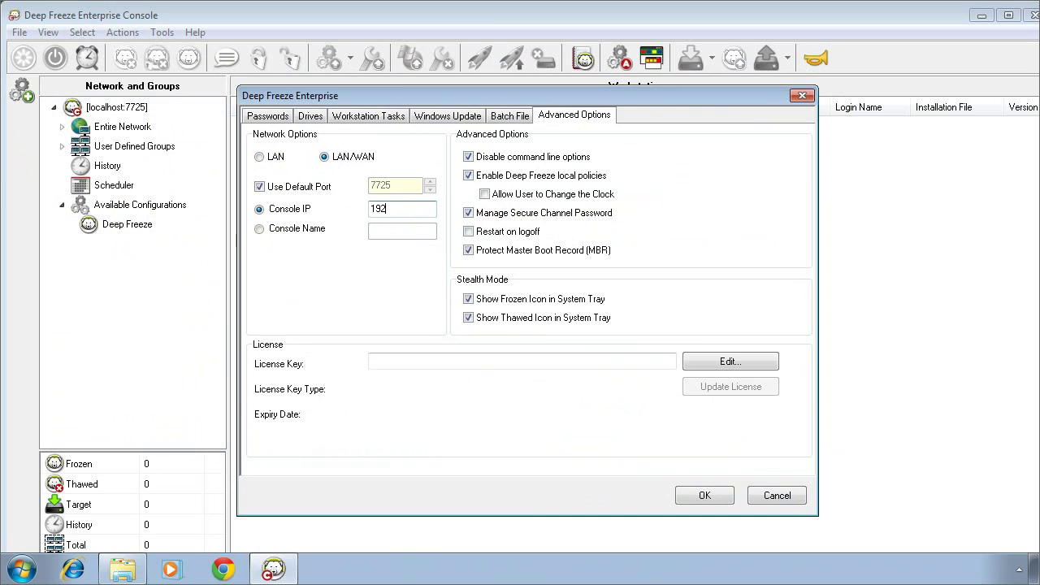
pyautogui.write('.168.5.1')
# Save the configuration as DeepFreezeDemo and close the configuration editor
pyautogui.click(702, 493)
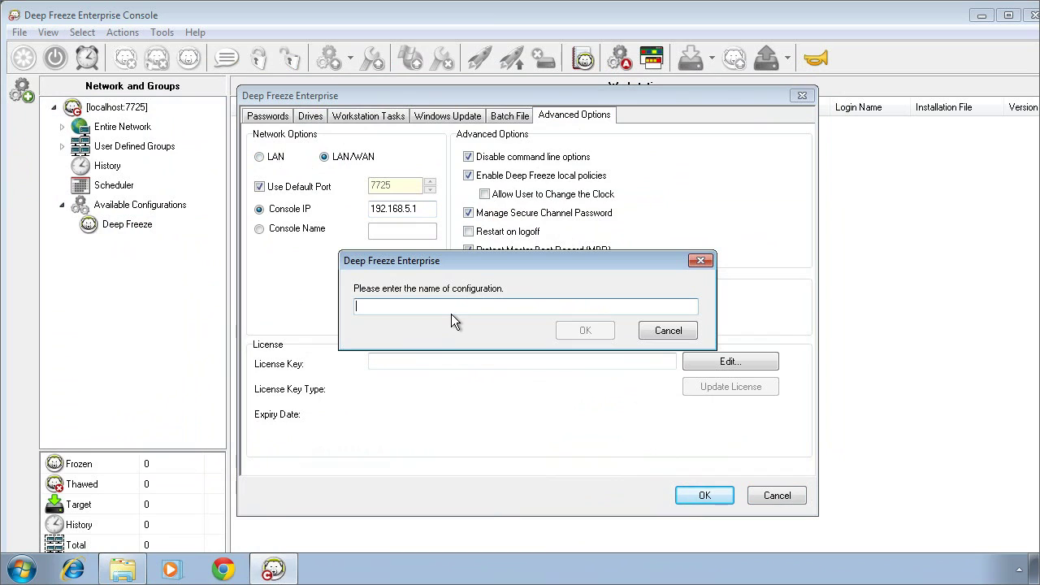
pyautogui.write('DeepFr')
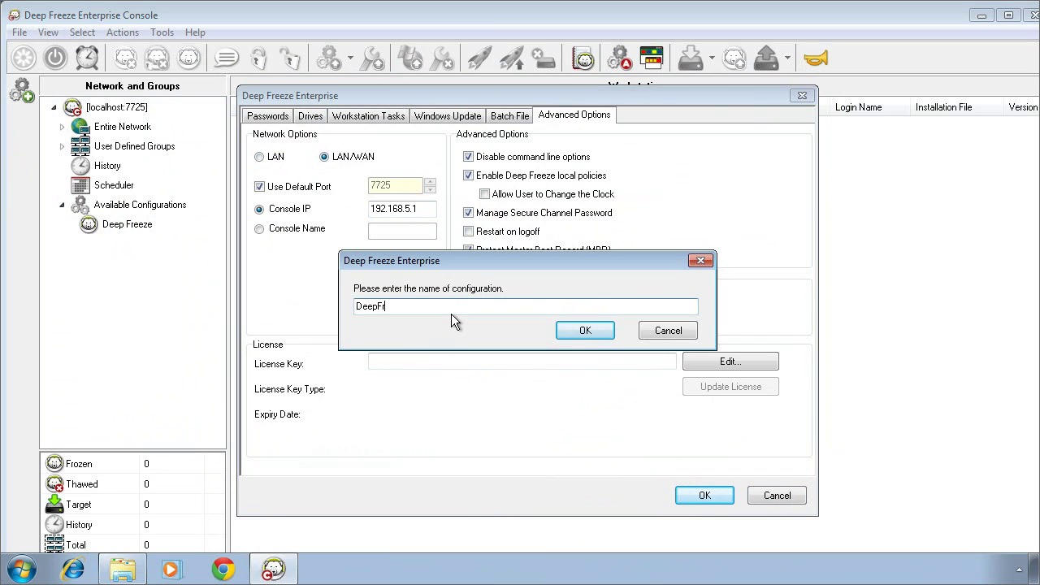
pyautogui.write('eezeDemo')
pyautogui.click(588, 331)
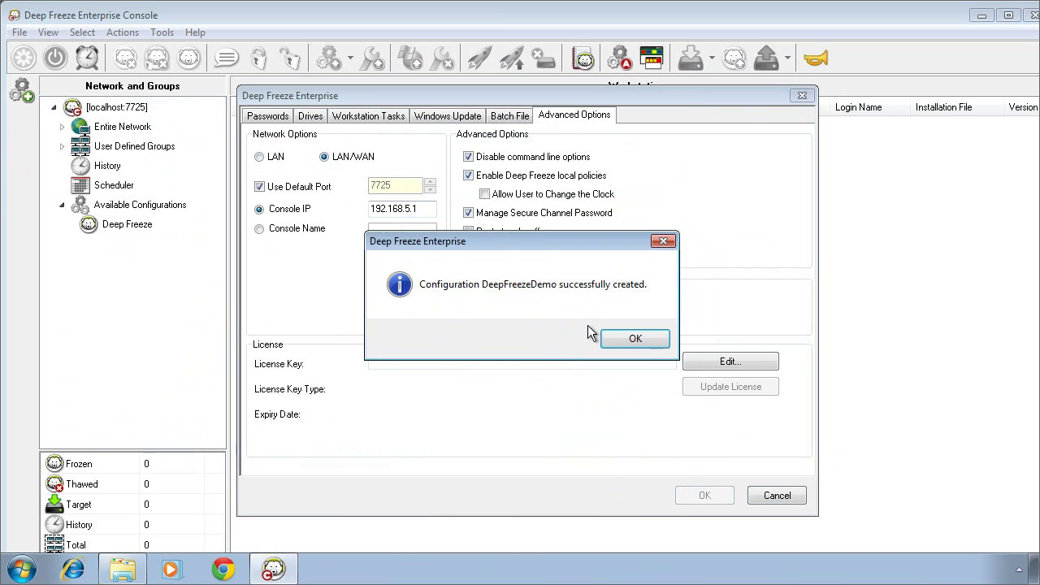
pyautogui.click(626, 339)
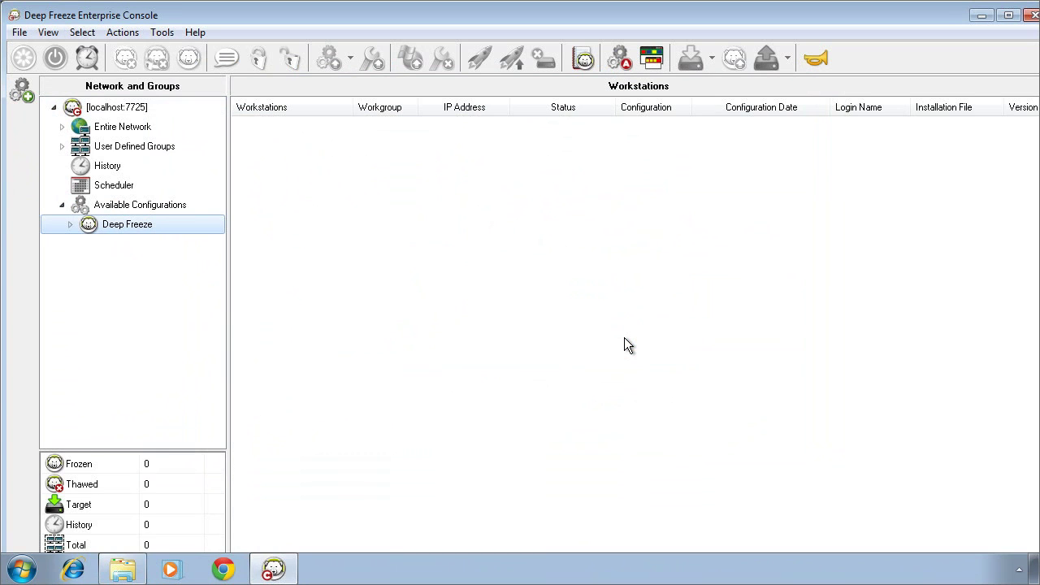
# Export DeepFreezeDemo via Export As > Workstation Installer, saving DeepFreezeDemo.exe to Install Programs
pyautogui.click(70, 224)
pyautogui.rightClick(145, 243)
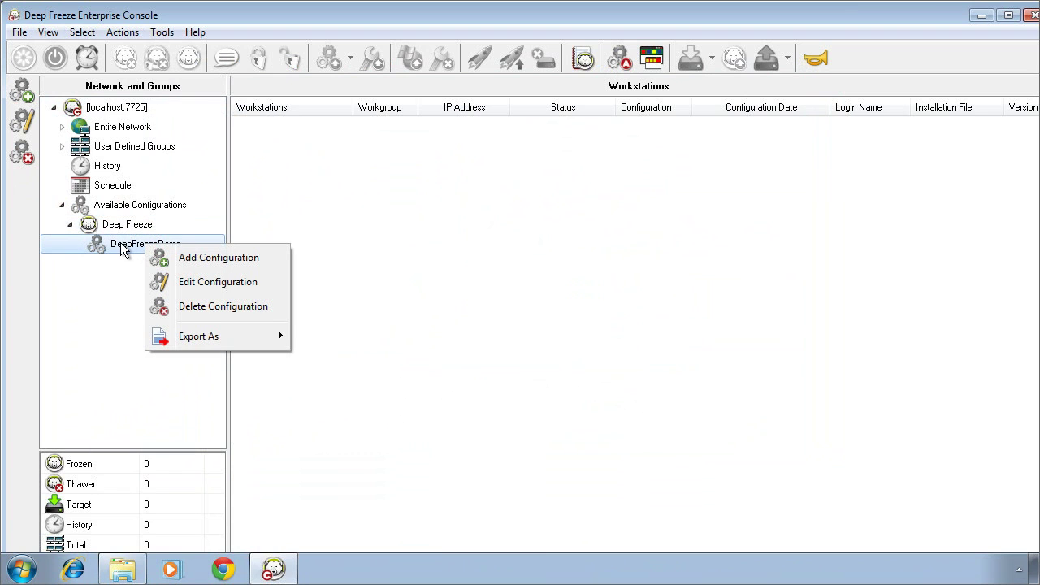
pyautogui.moveTo(199, 341)
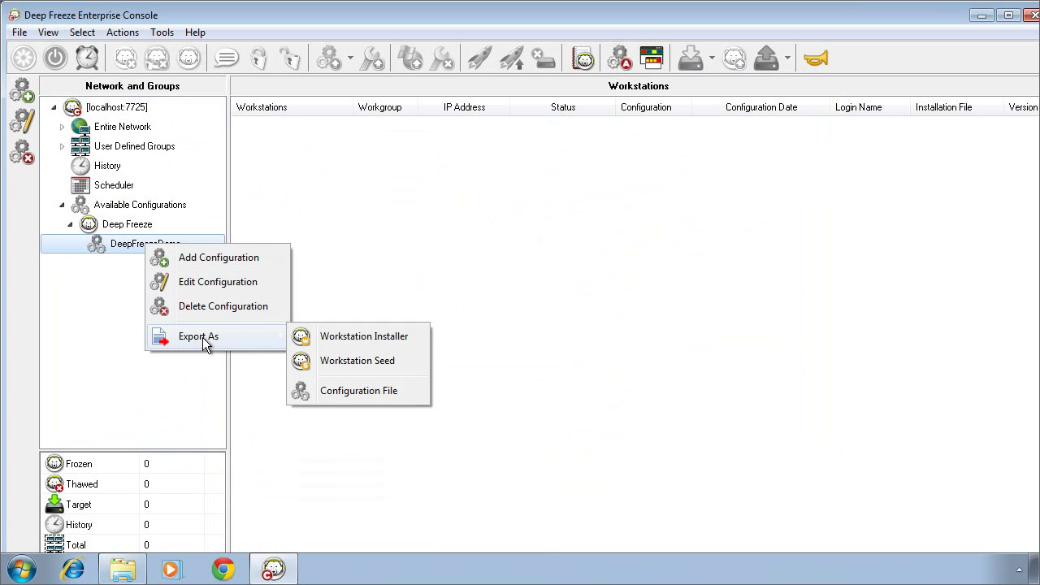
pyautogui.click(328, 339)
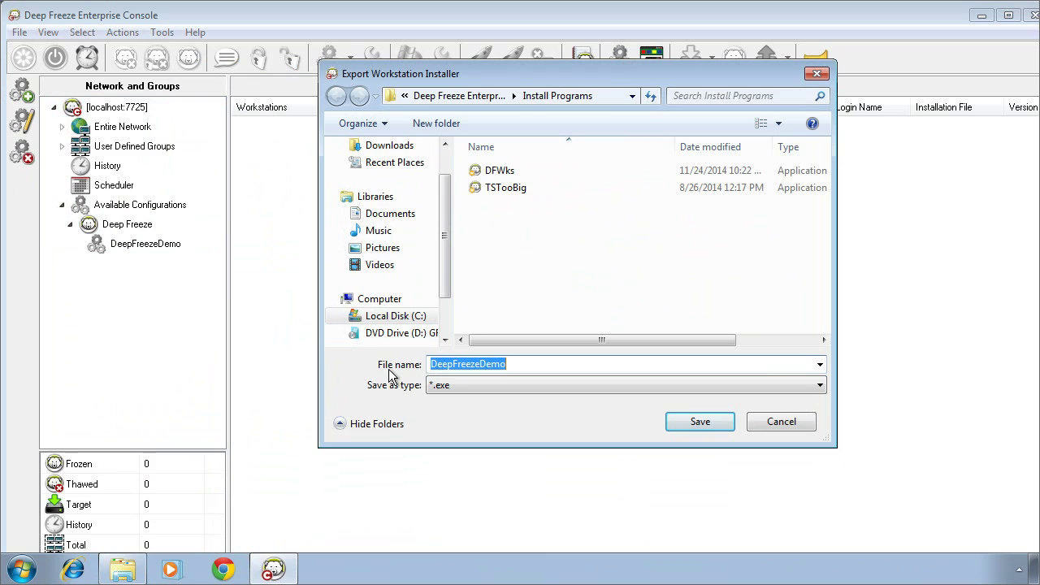
pyautogui.click(685, 422)
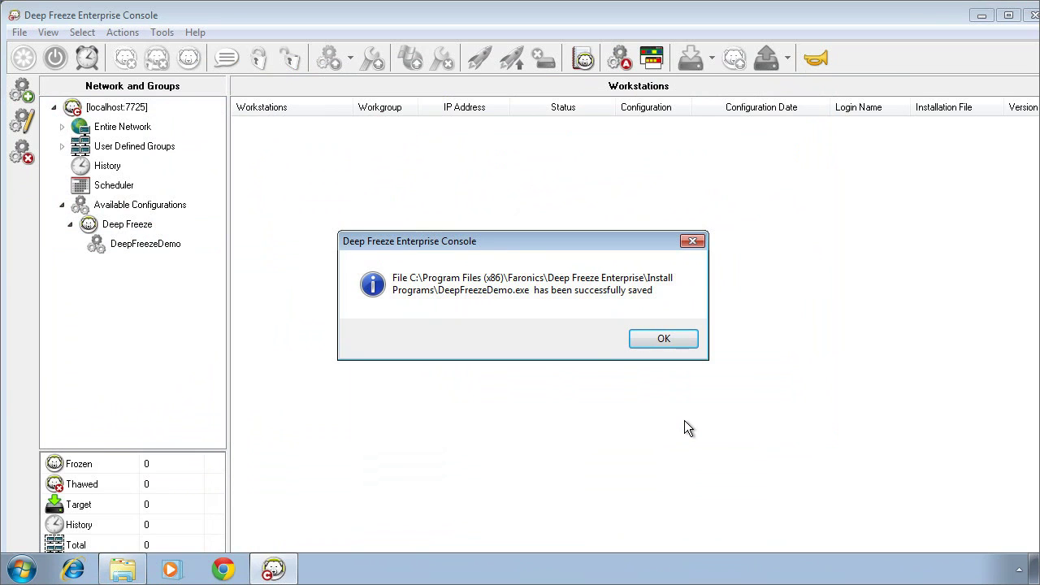
pyautogui.click(650, 338)
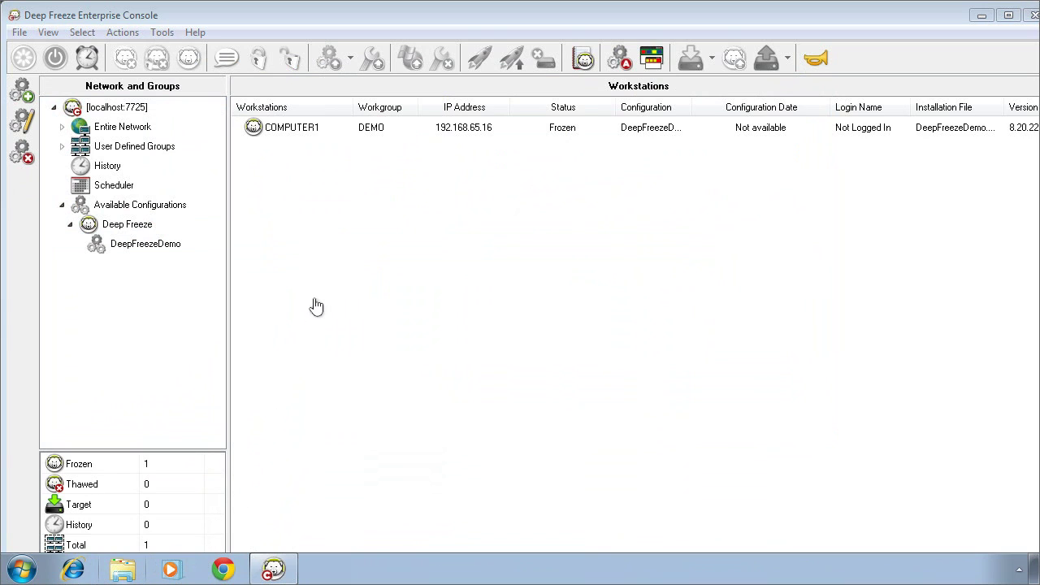
# Select COMPUTER1 in the Workstations list and bring up its context menu of actions
pyautogui.click(317, 128)
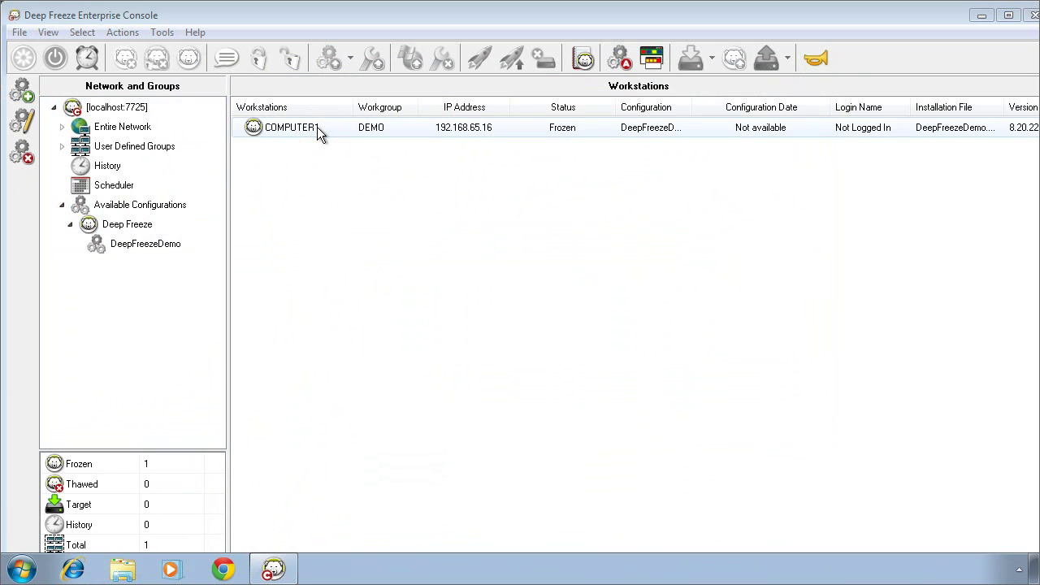
pyautogui.rightClick(317, 128)
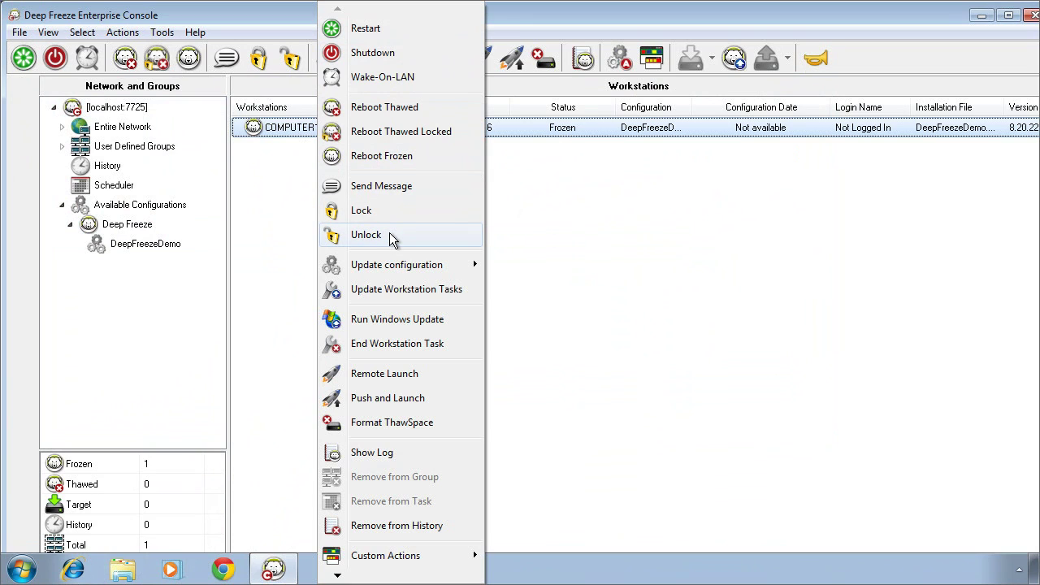
pyautogui.moveTo(395, 266)
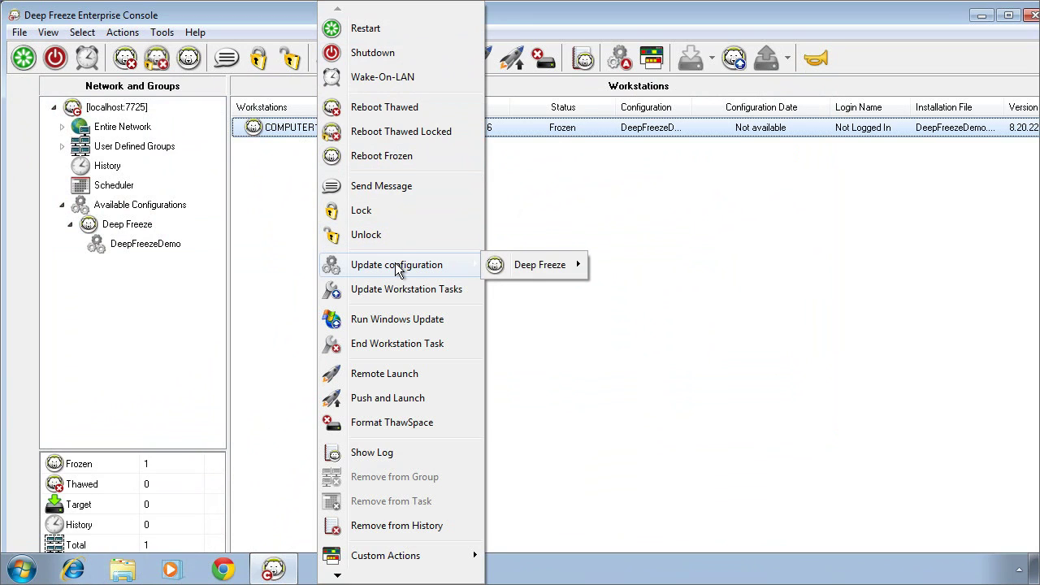
pyautogui.moveTo(520, 270)
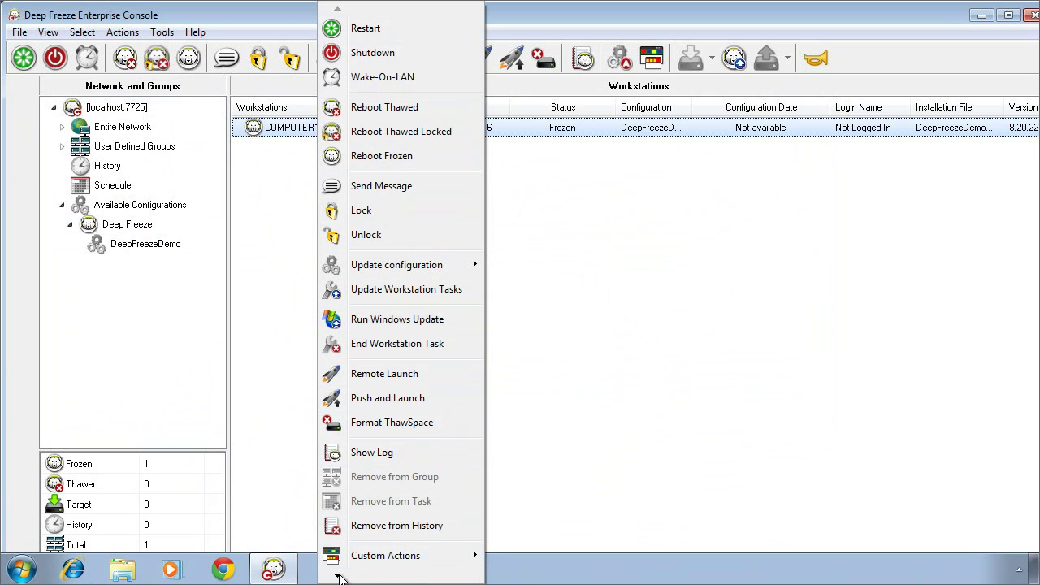
# Scroll through the rest of COMPUTER1's action menu, then close it without running anything
pyautogui.moveTo(340, 577)
pyautogui.moveTo(397, 477)
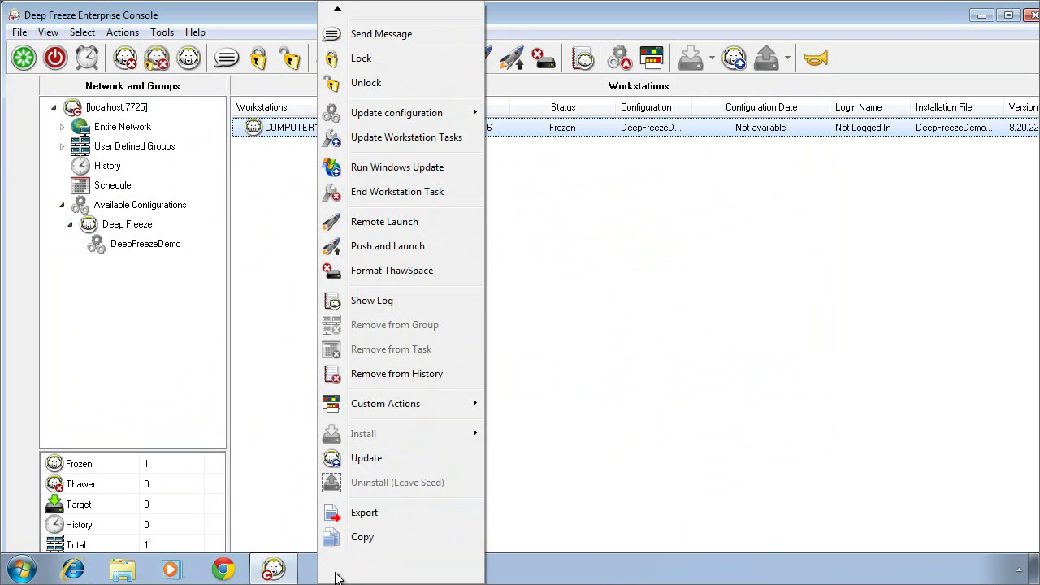
pyautogui.click(263, 423)
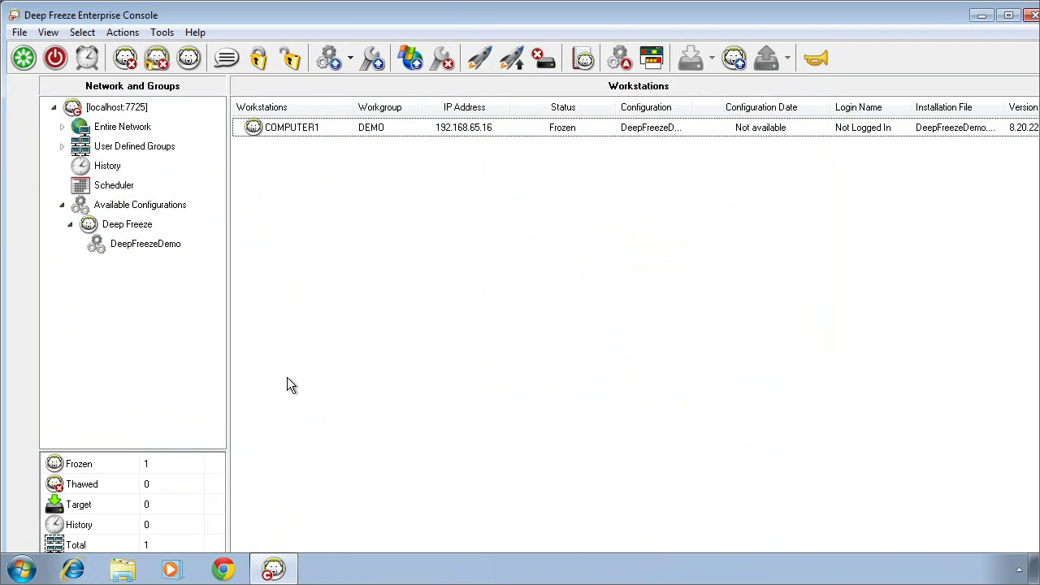
# Expand User Defined Groups to reveal Lab 1 and Admin, then cancel a filtered Add Group dialog
pyautogui.click(62, 147)
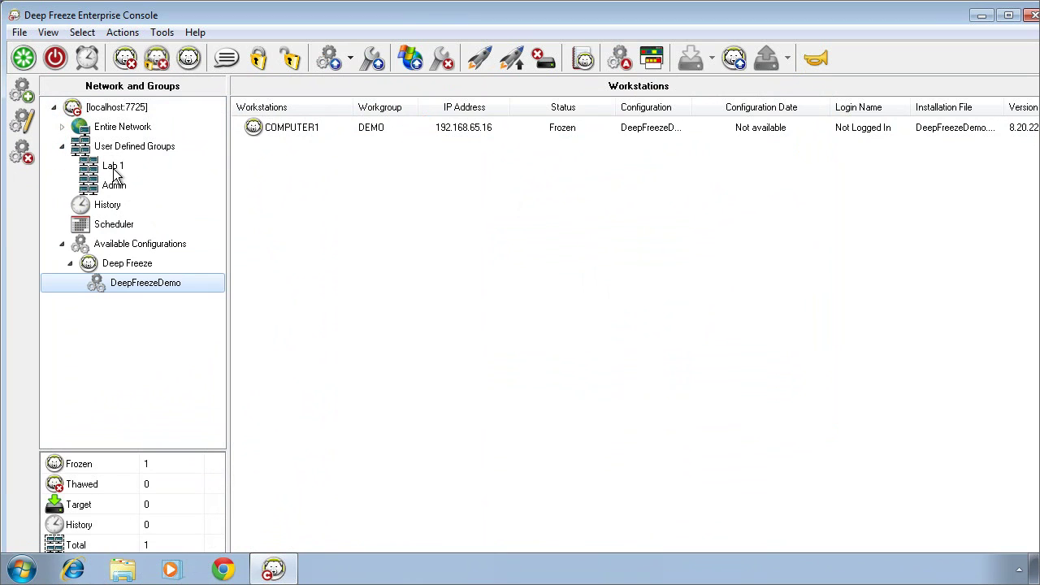
pyautogui.rightClick(132, 150)
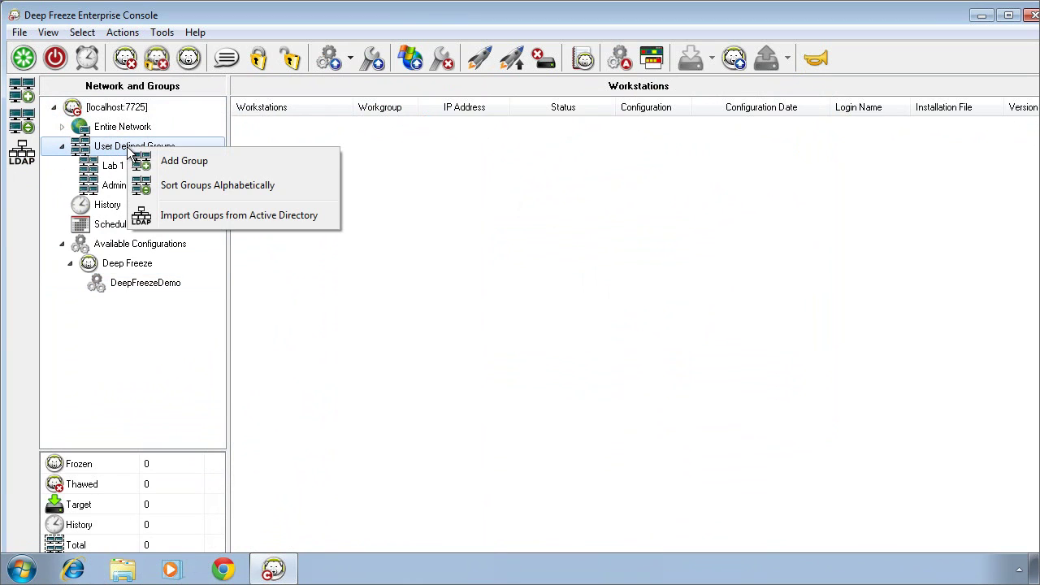
pyautogui.click(176, 161)
pyautogui.click(313, 288)
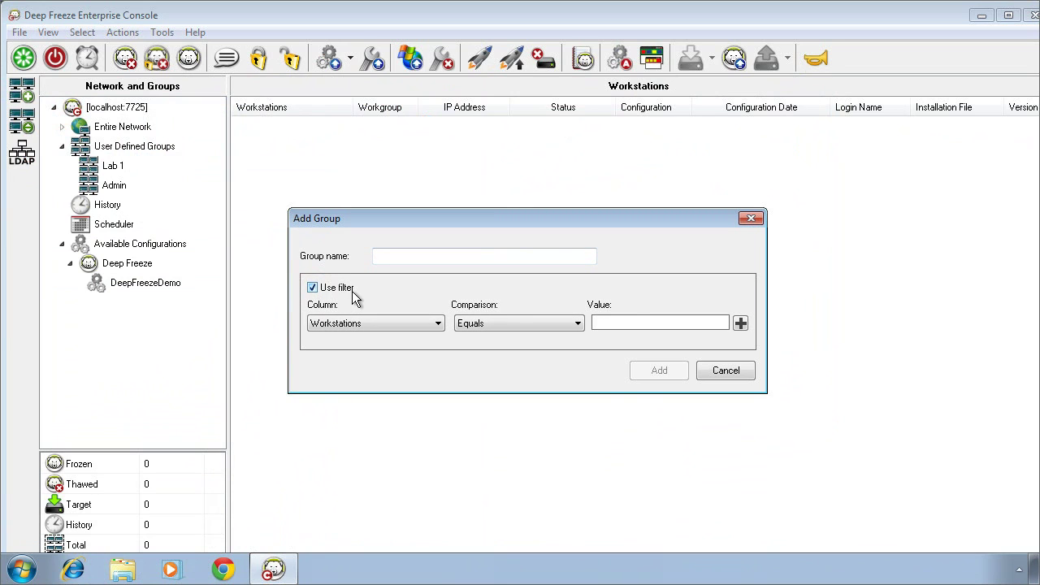
pyautogui.click(437, 324)
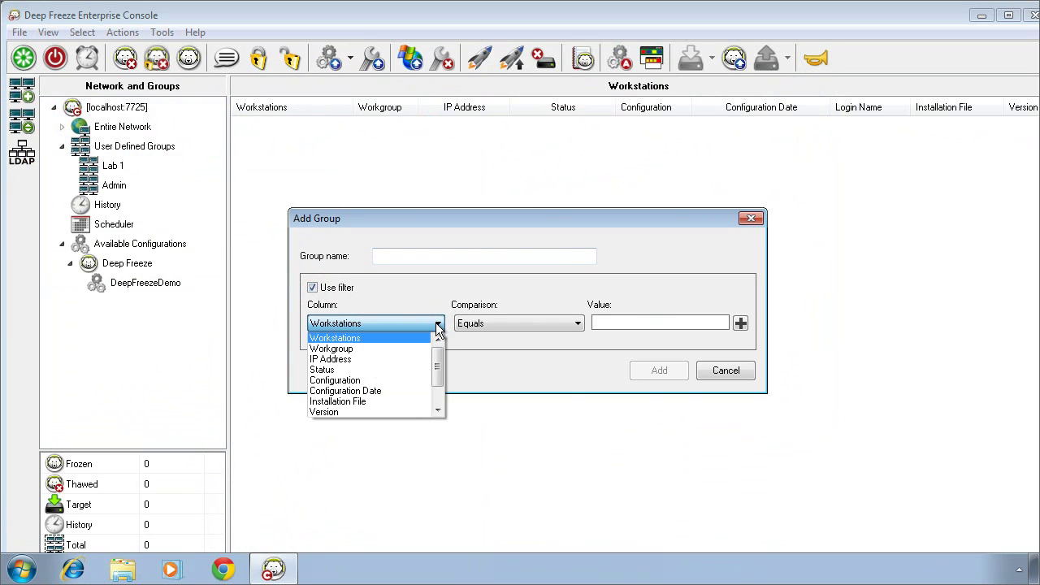
pyautogui.moveTo(439, 370); pyautogui.dragTo(439, 388)
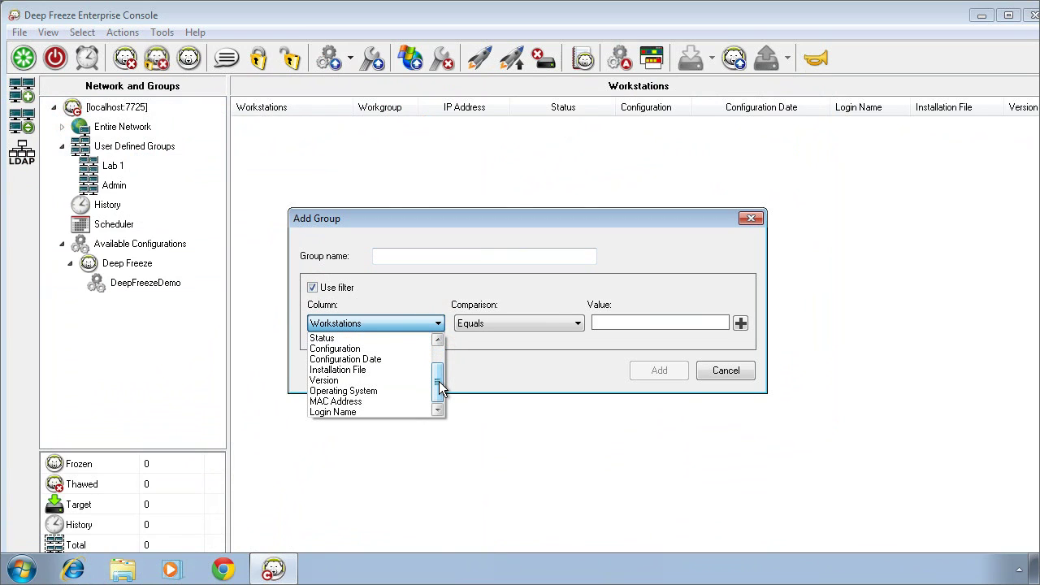
pyautogui.click(453, 276)
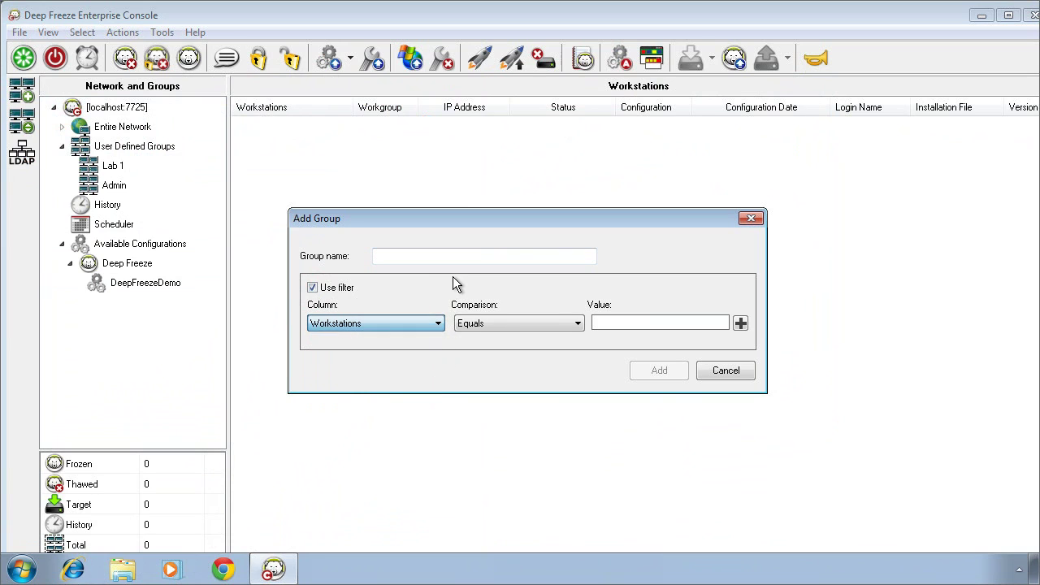
pyautogui.click(722, 371)
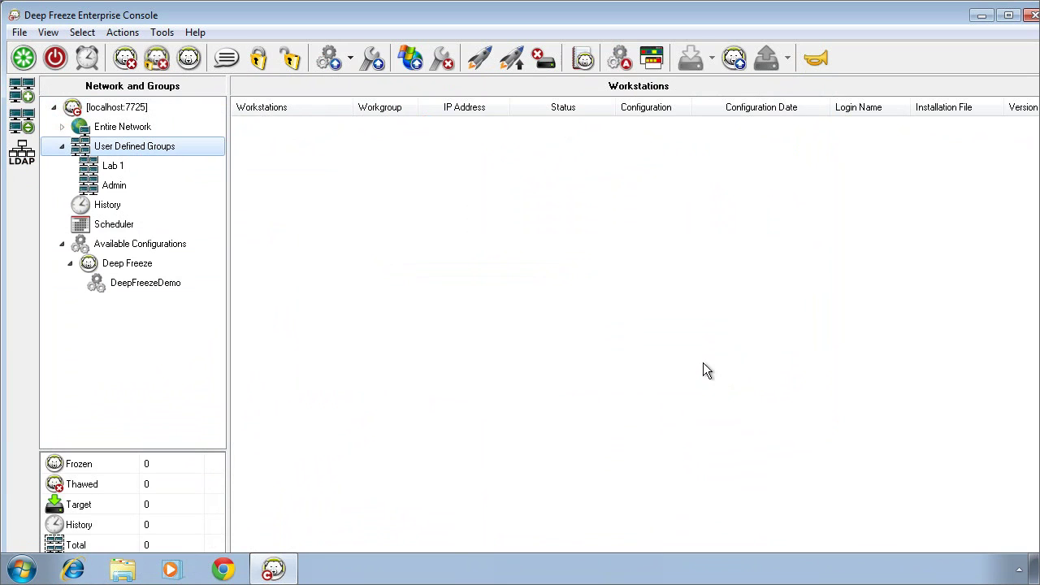
pyautogui.rightClick(109, 227)
pyautogui.click(154, 238)
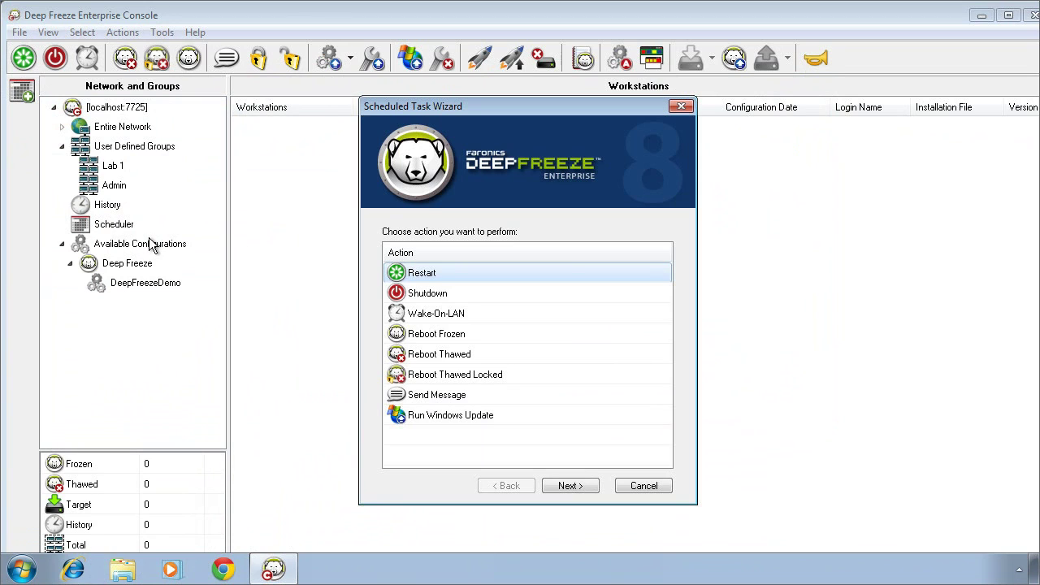
pyautogui.click(646, 486)
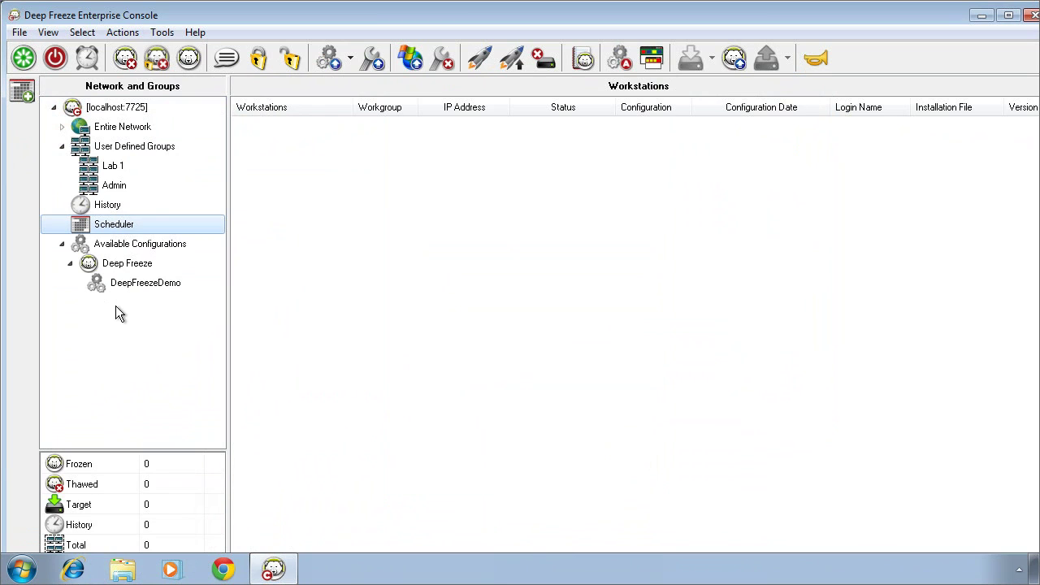
# Select Entire Network to list all workstations, with COMPUTER1 shown as Frozen
pyautogui.click(140, 130)
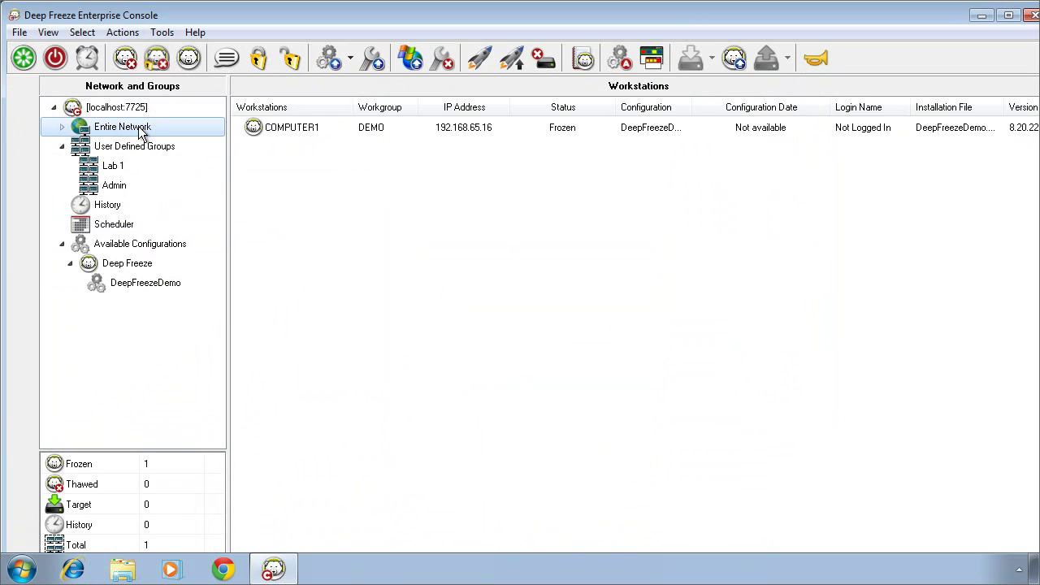